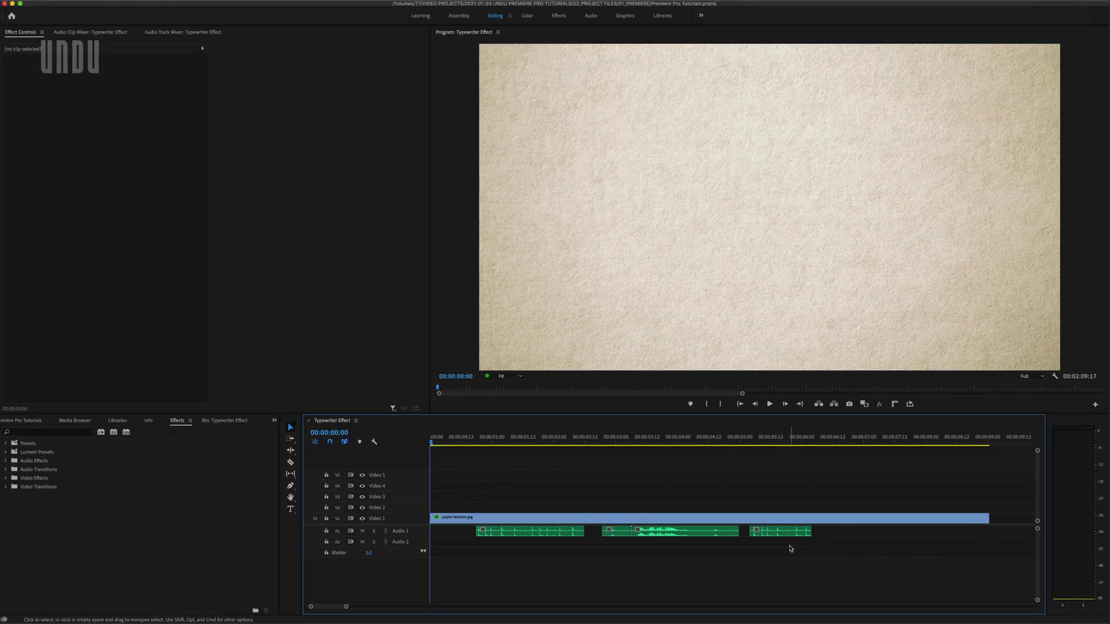
Preview the sequence, then return the playhead to the start
key("space")
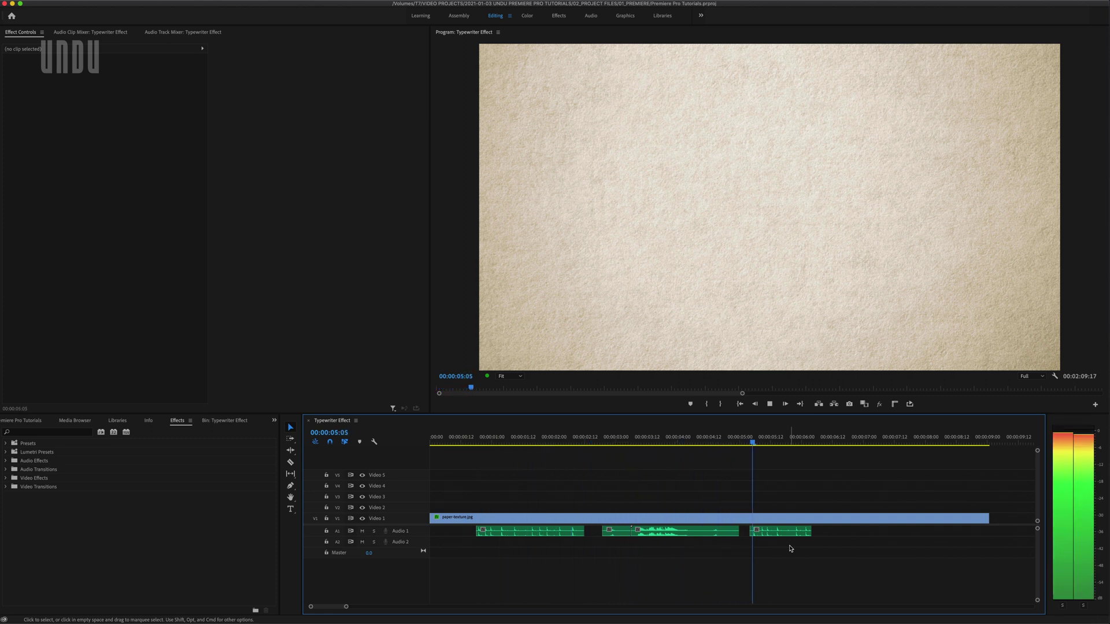
key("space")
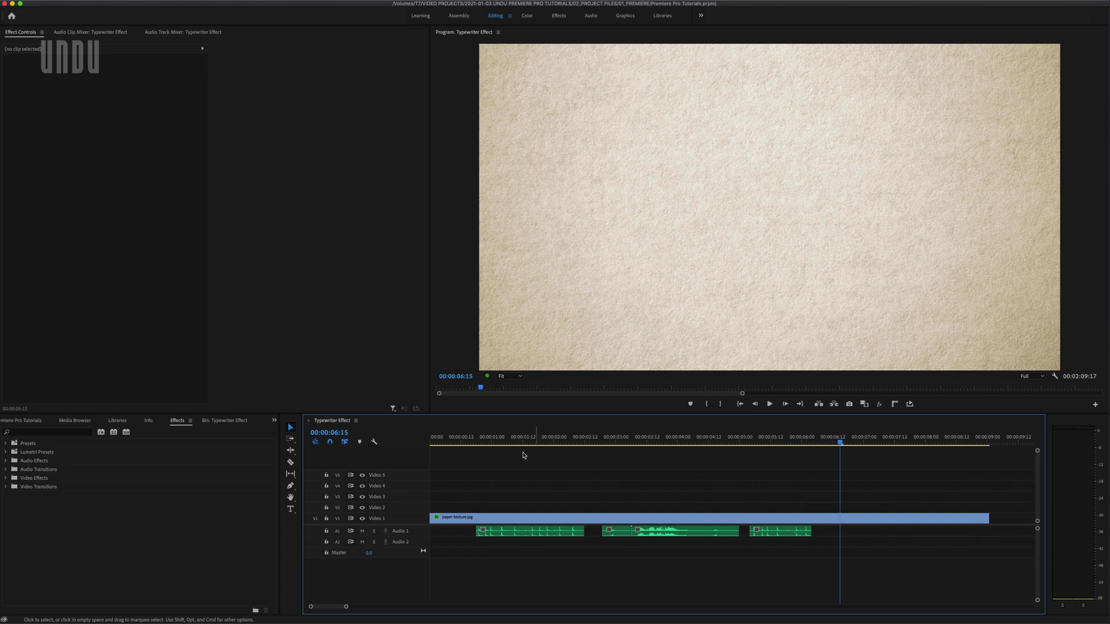
key("Home")
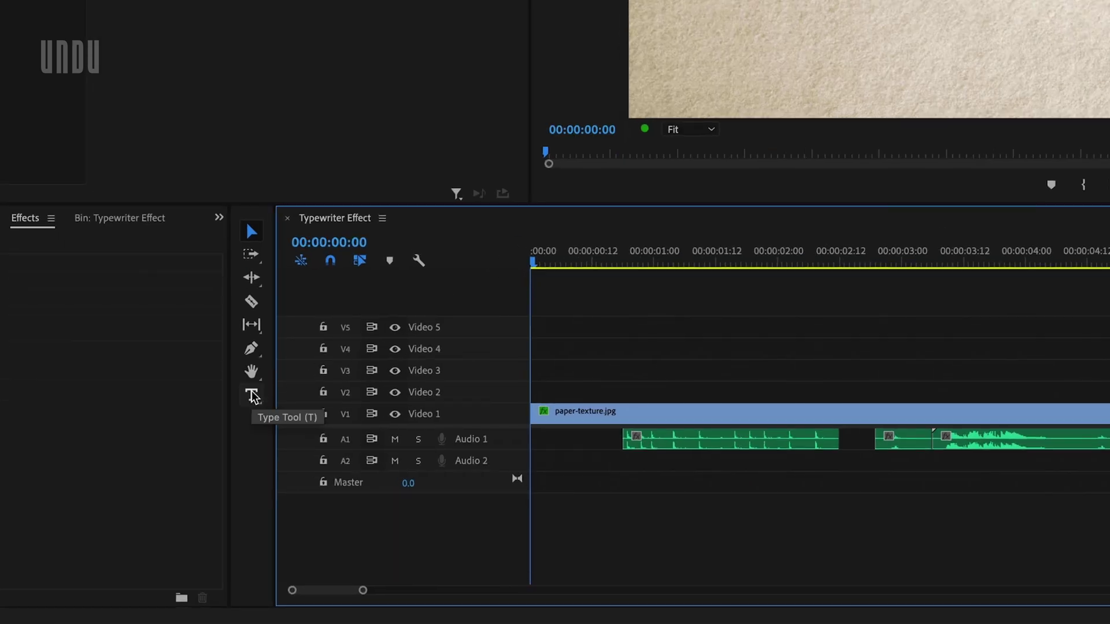
Add a 'typewriter' text layer on the paper texture, right of centre, in the Graphics workspace
left_click(252, 395)
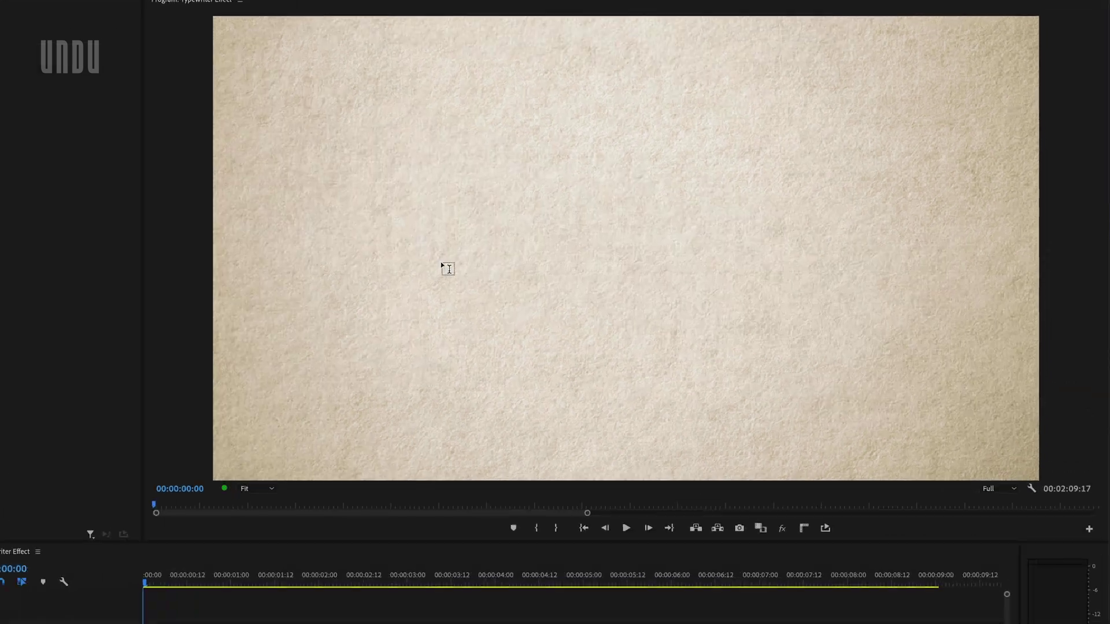
left_click(442, 265)
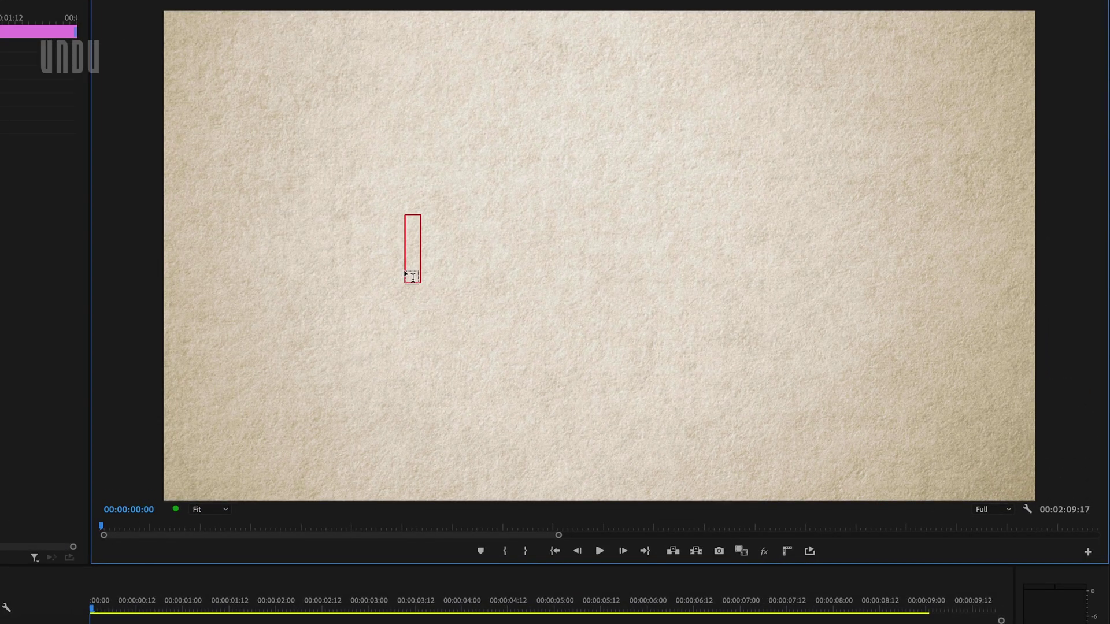
type("typewriter")
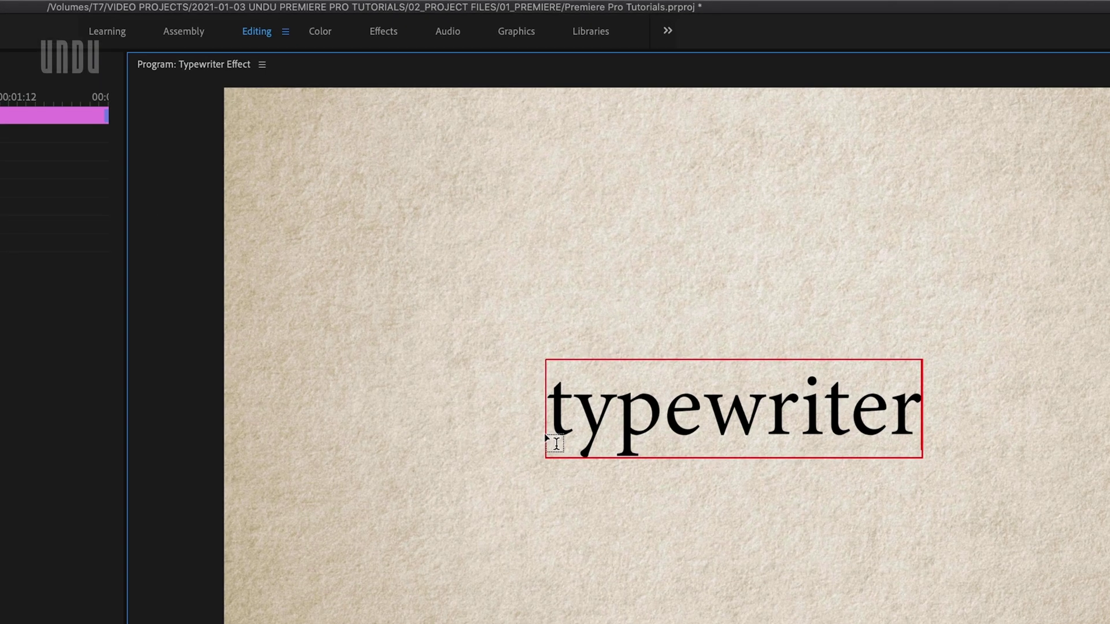
left_click(505, 35)
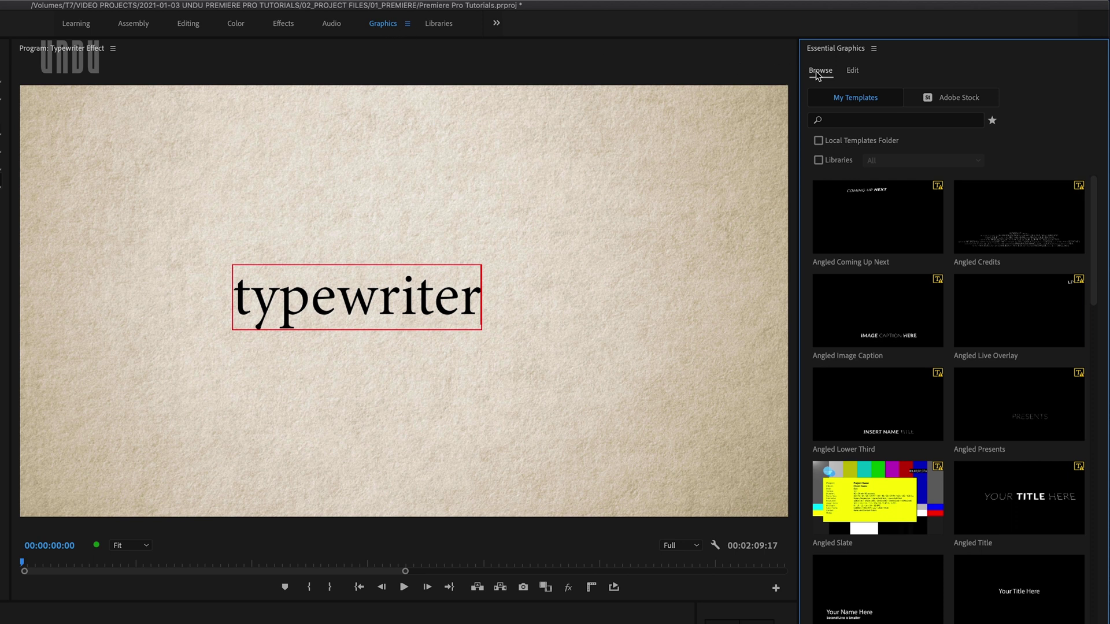
Move the typewriter text right to position 1255.3, 1158.9, keeping its fill black (000000)
left_click(851, 71)
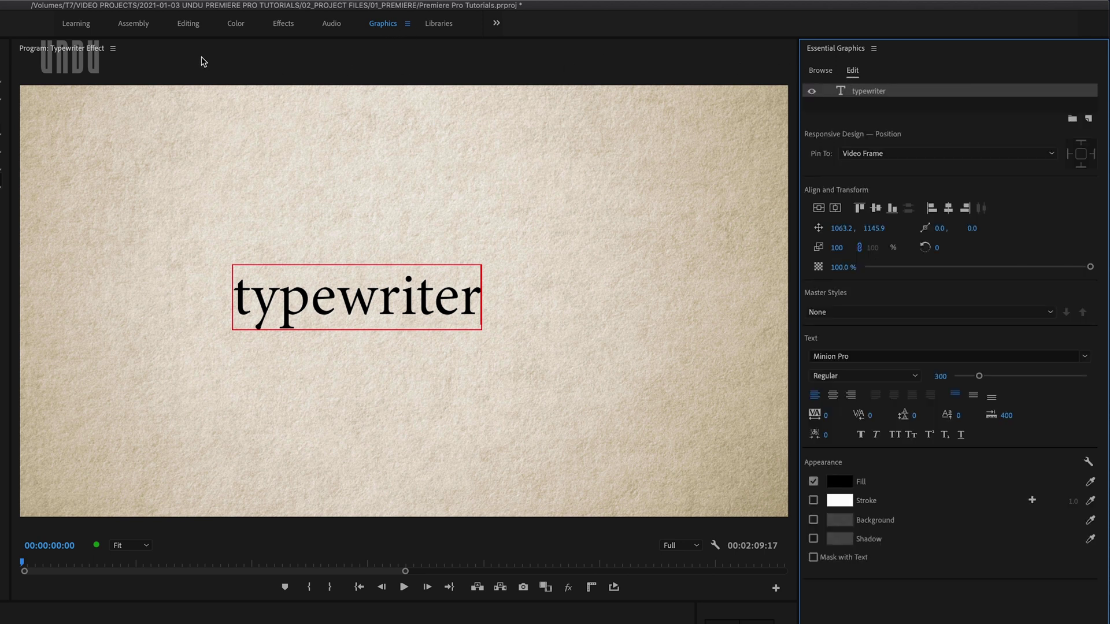
left_click_drag(339, 296, 378, 297)
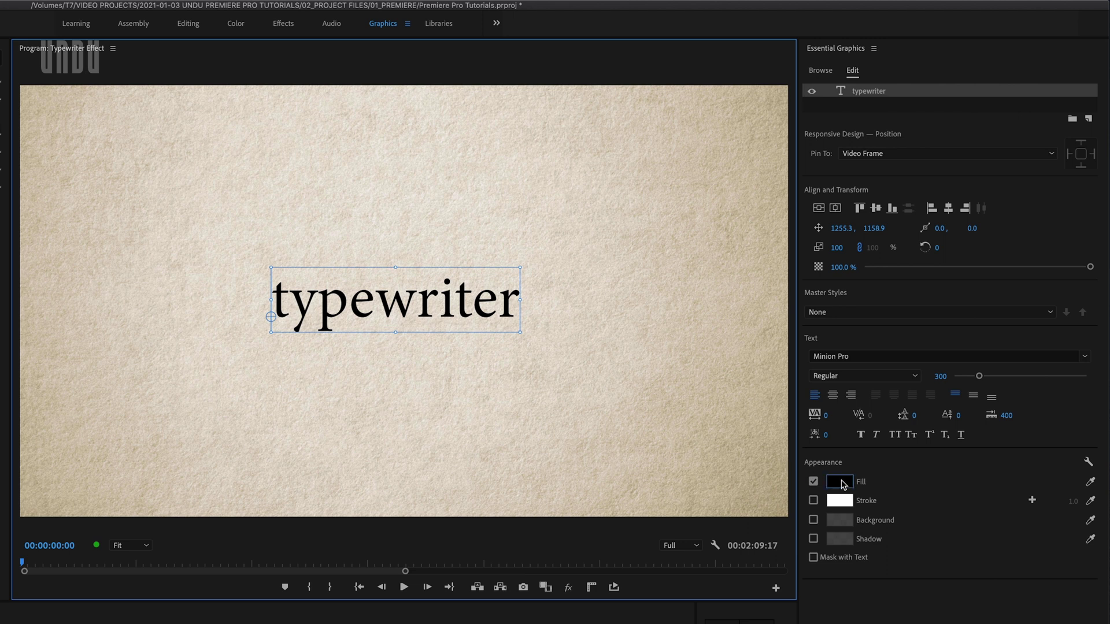
left_click(838, 482)
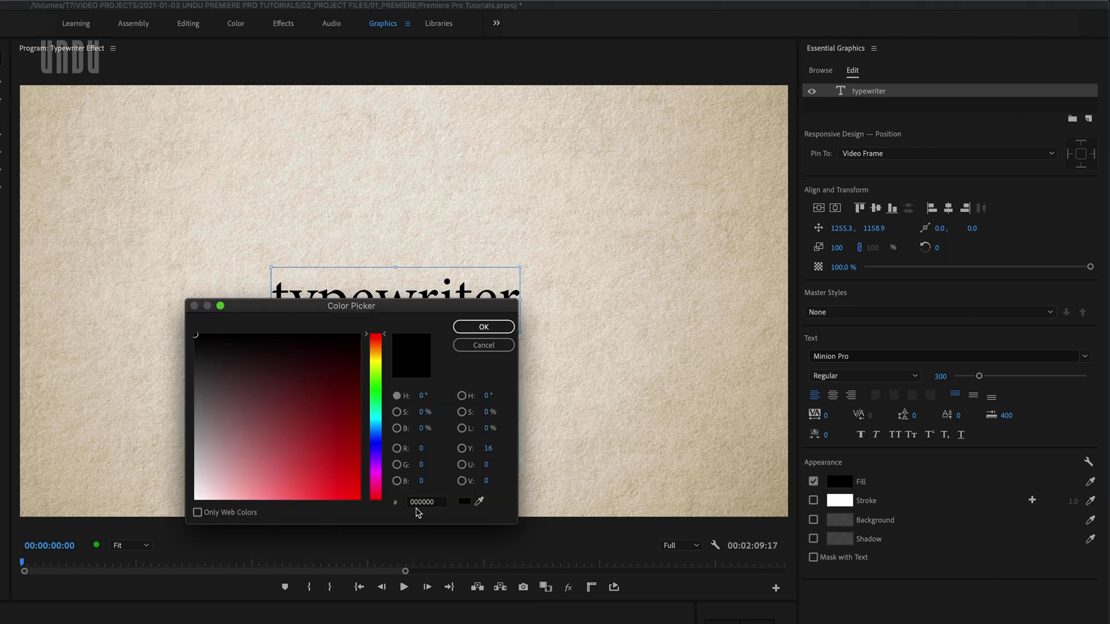
left_click(484, 327)
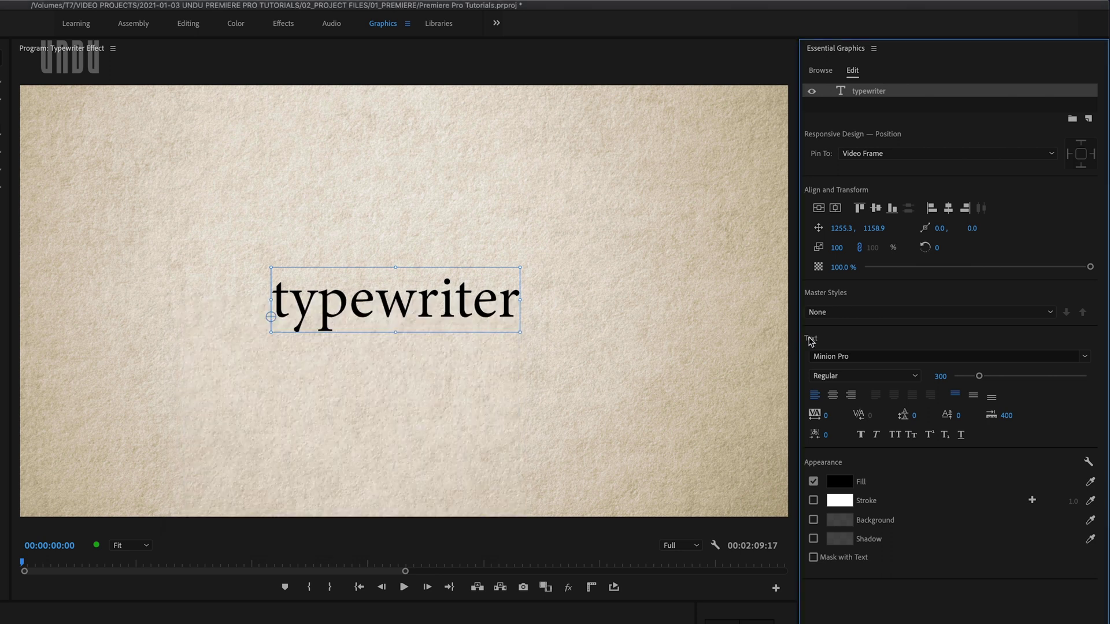
Set the text to Special Elite at size 360 and centre it in frame at 900.8, 1146.4
left_click(840, 355)
type("special")
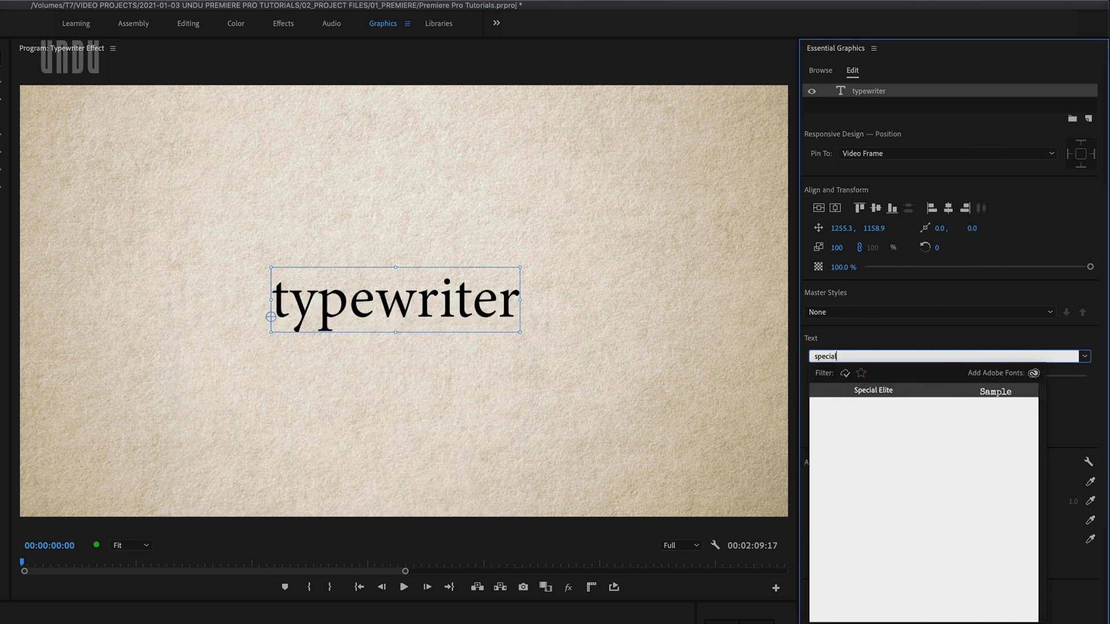
left_click(873, 390)
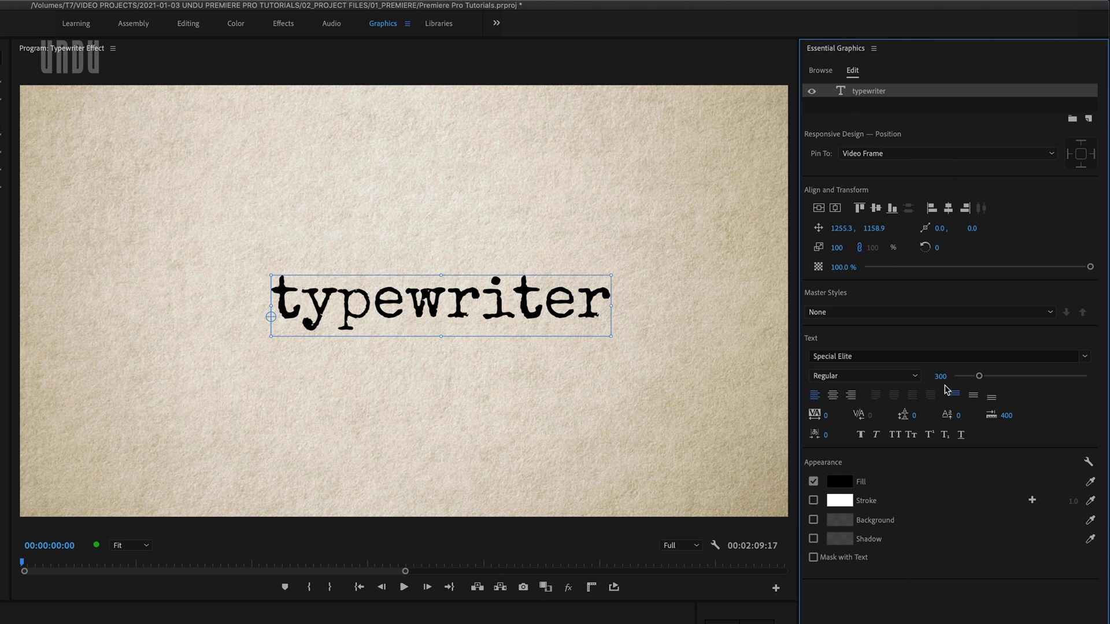
left_click_drag(978, 377, 984, 380)
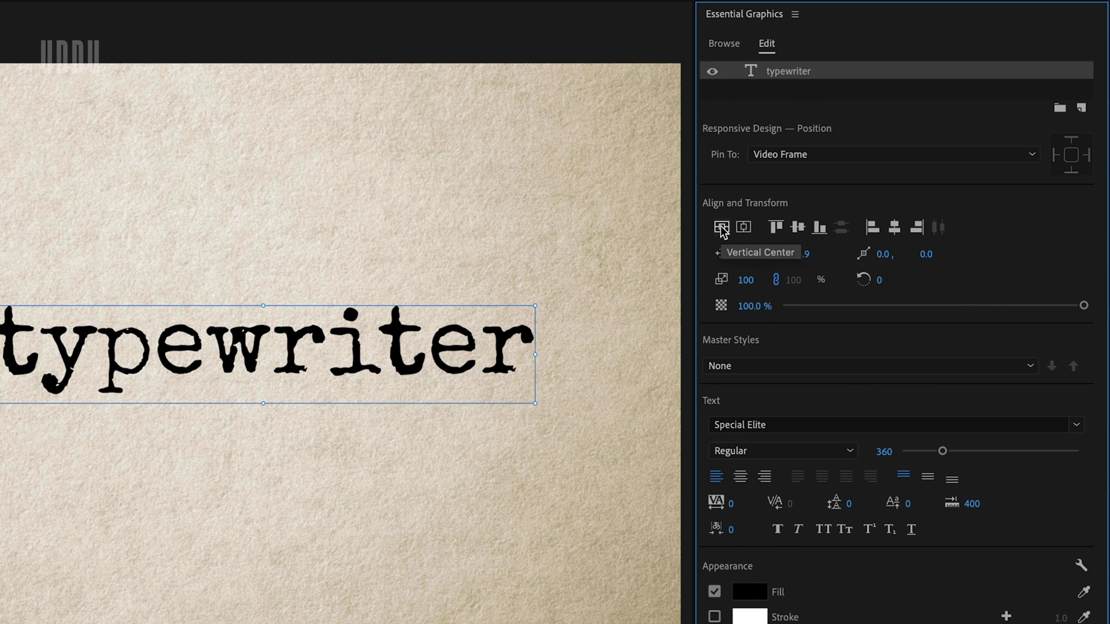
left_click(721, 229)
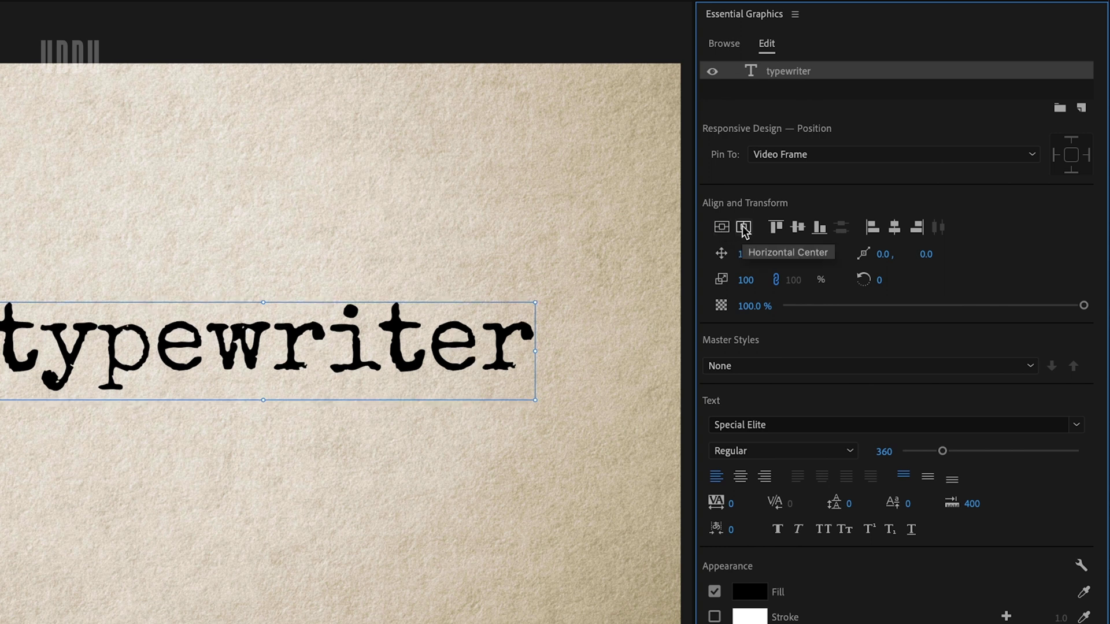
left_click(743, 229)
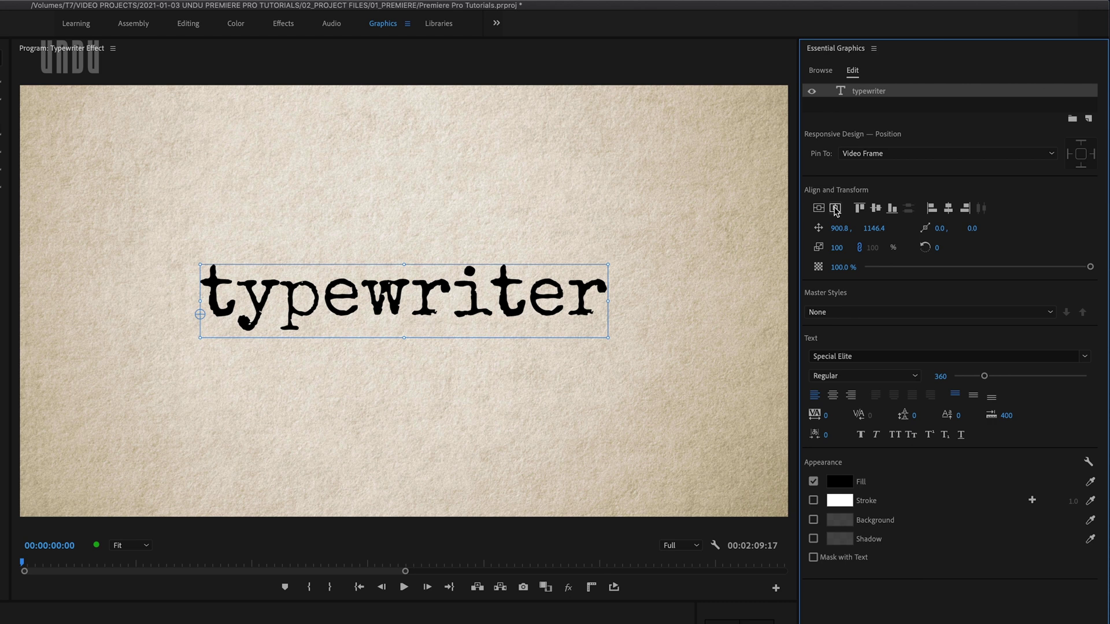
Back in the Editing workspace, extend the text clip to the paper texture's full length
left_click(188, 24)
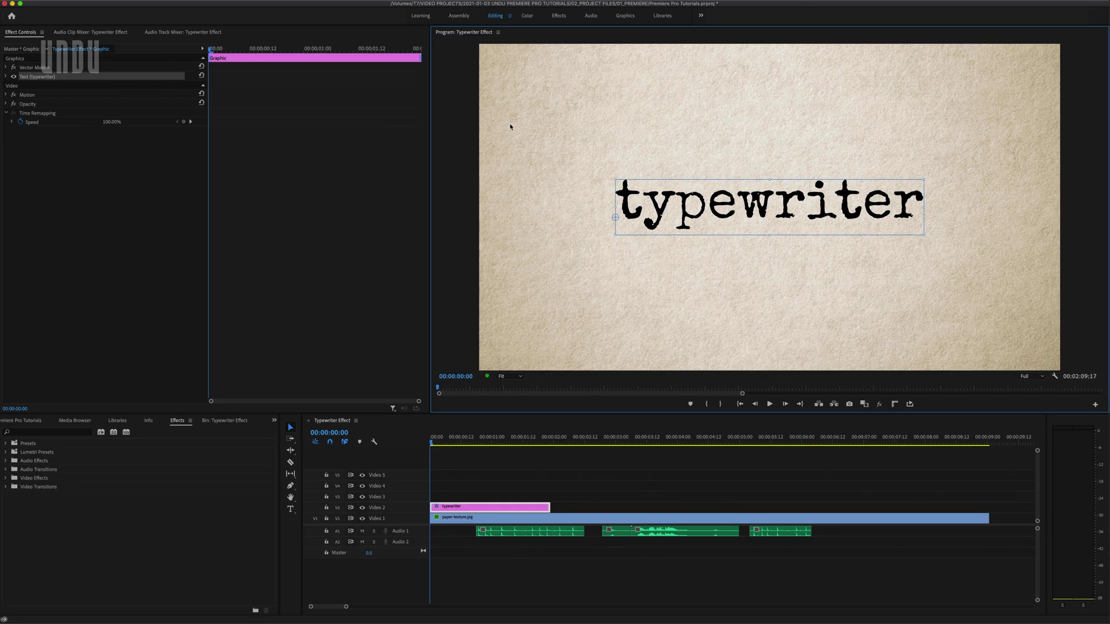
left_click_drag(550, 507, 989, 507)
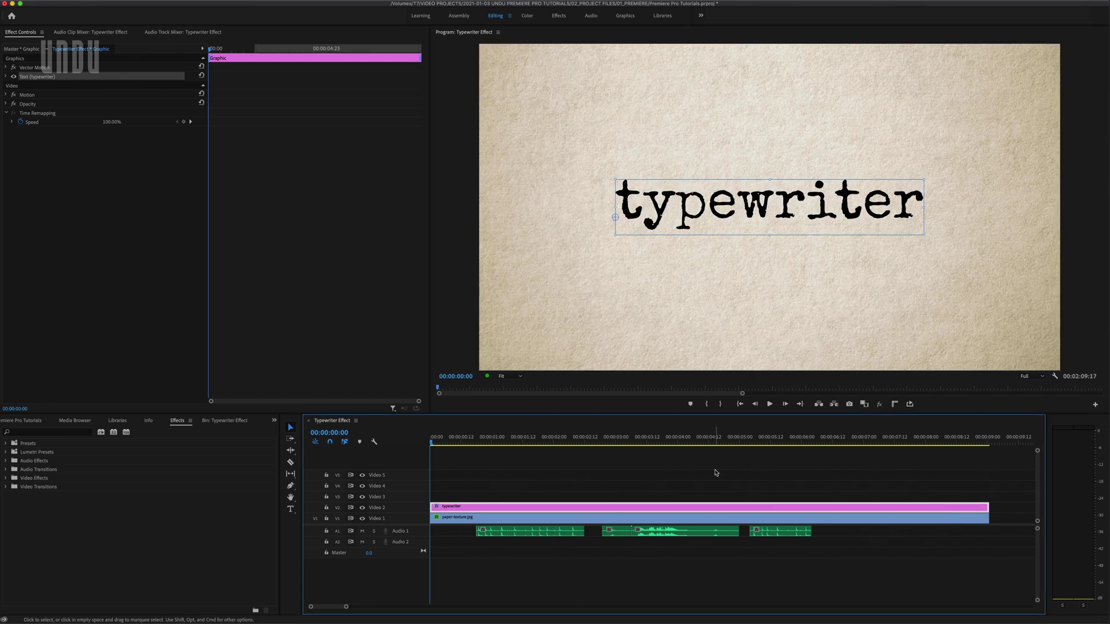
key("=")
key("=")
Expand Audio 1, place the playhead at 00:00:00:18 where the typewriter sound starts, and mute A1
double_click(417, 532)
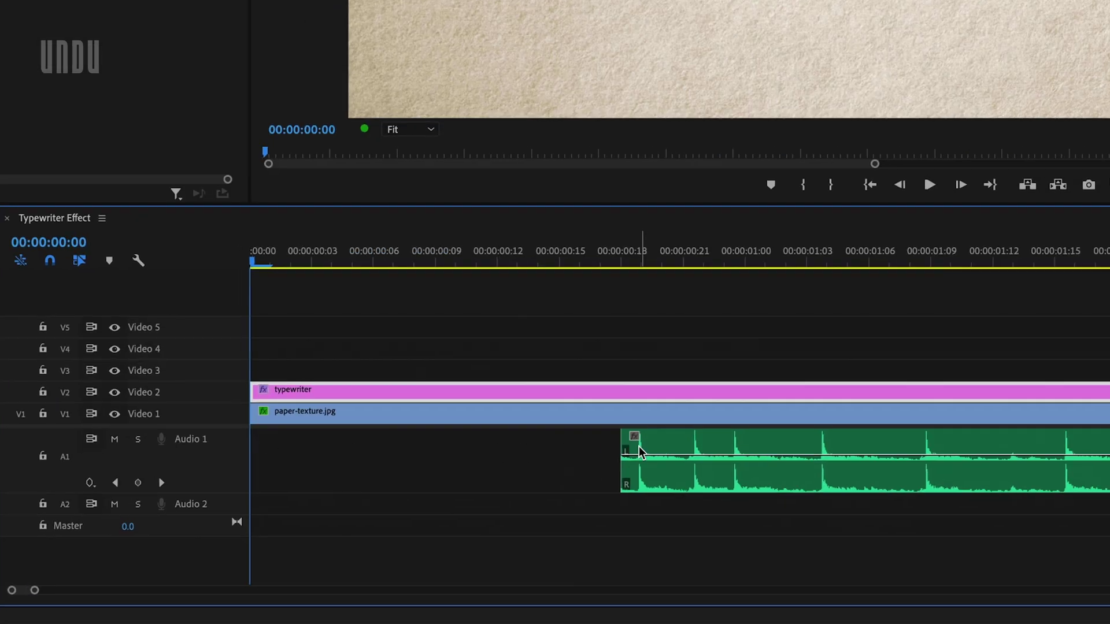
mouse_move(721, 444)
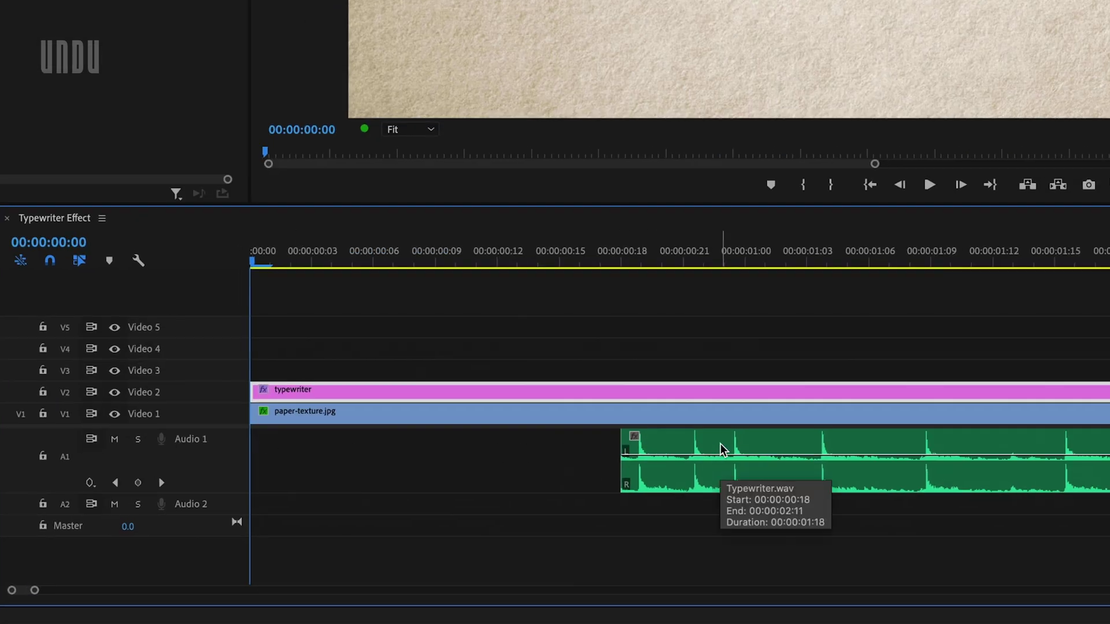
left_click(623, 258)
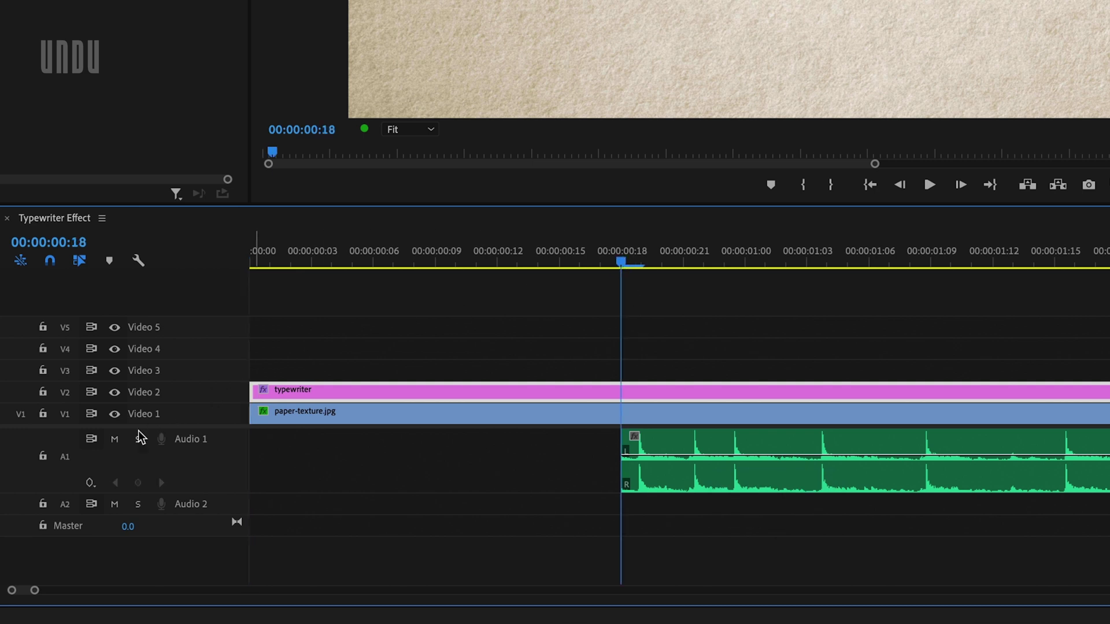
left_click(118, 440)
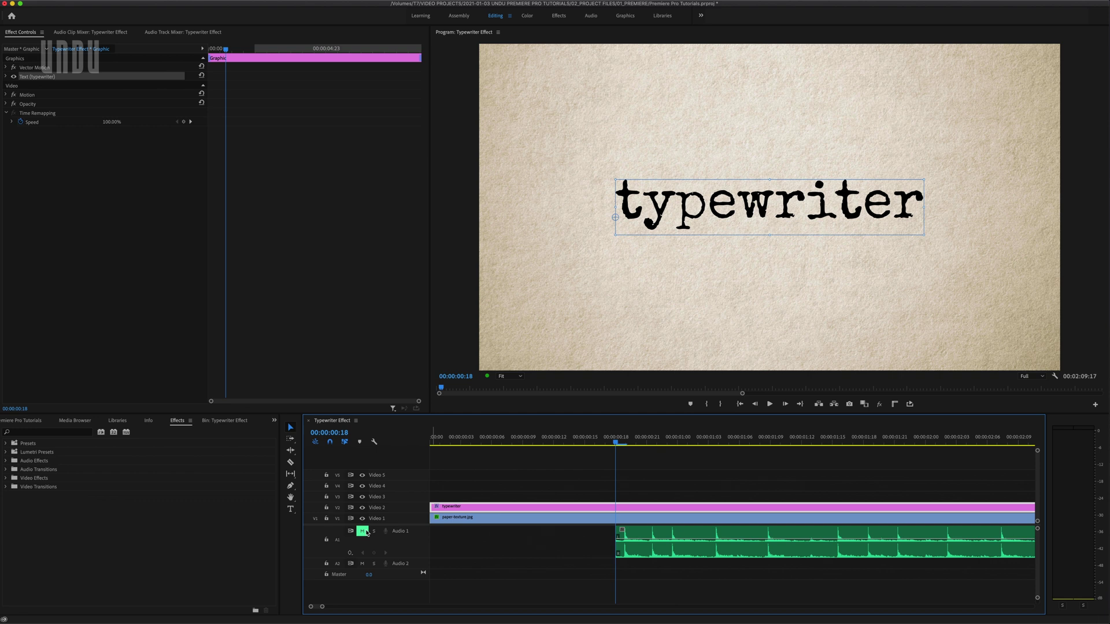
At 00:00:00:00, enable Source Text animation on the typewriter text layer
left_click_drag(616, 442, 421, 442)
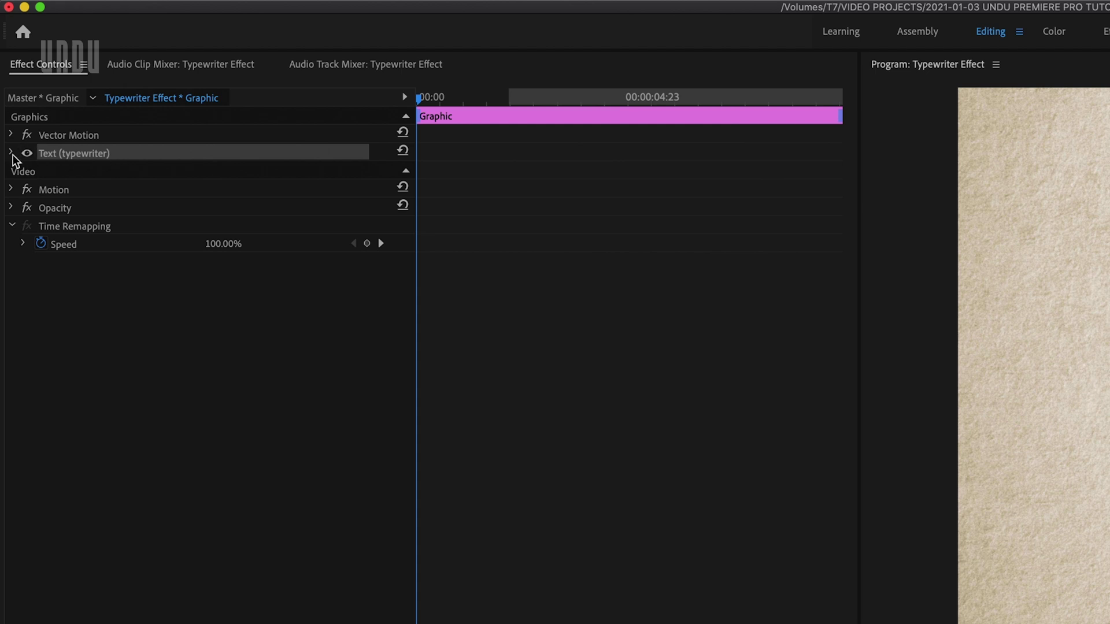
left_click(13, 153)
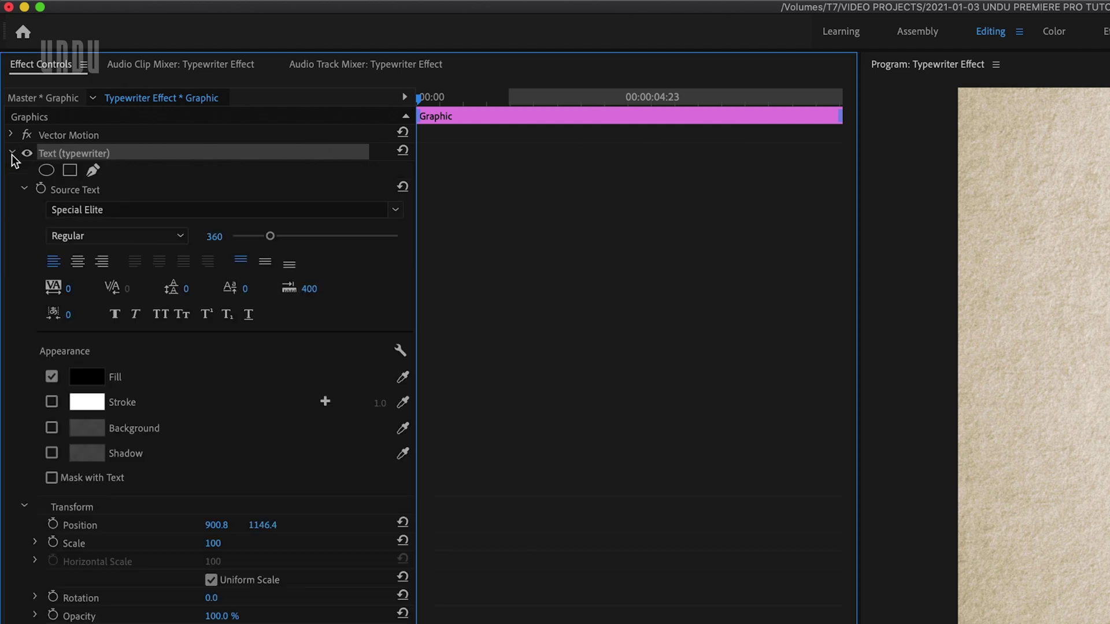
left_click(40, 189)
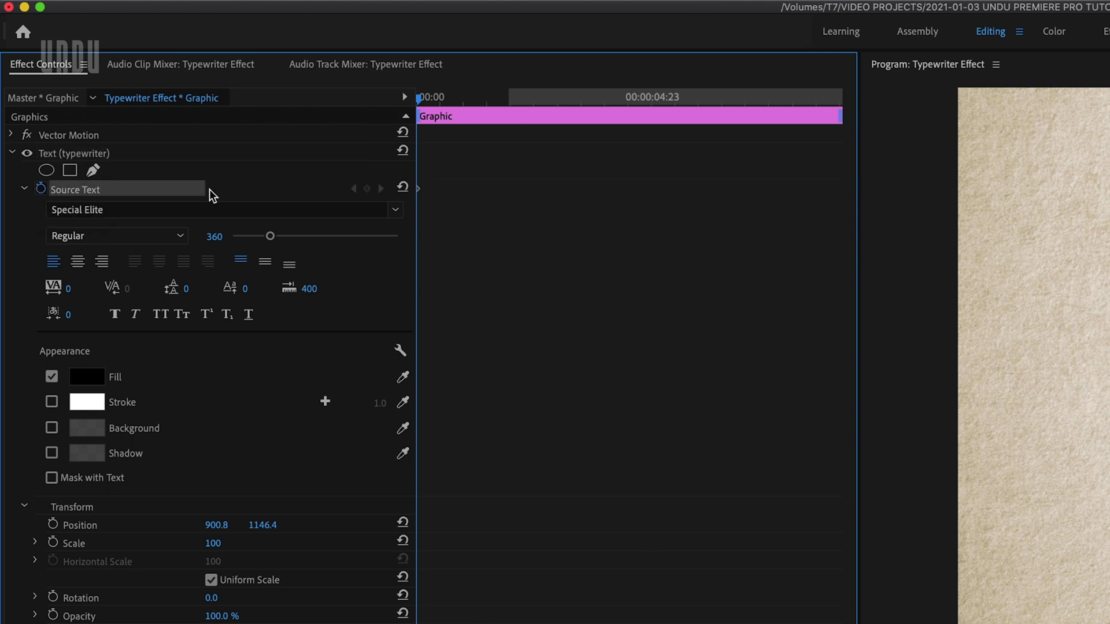
Delete the word 'typewriter', leaving an empty text box on blank paper
left_click(254, 152)
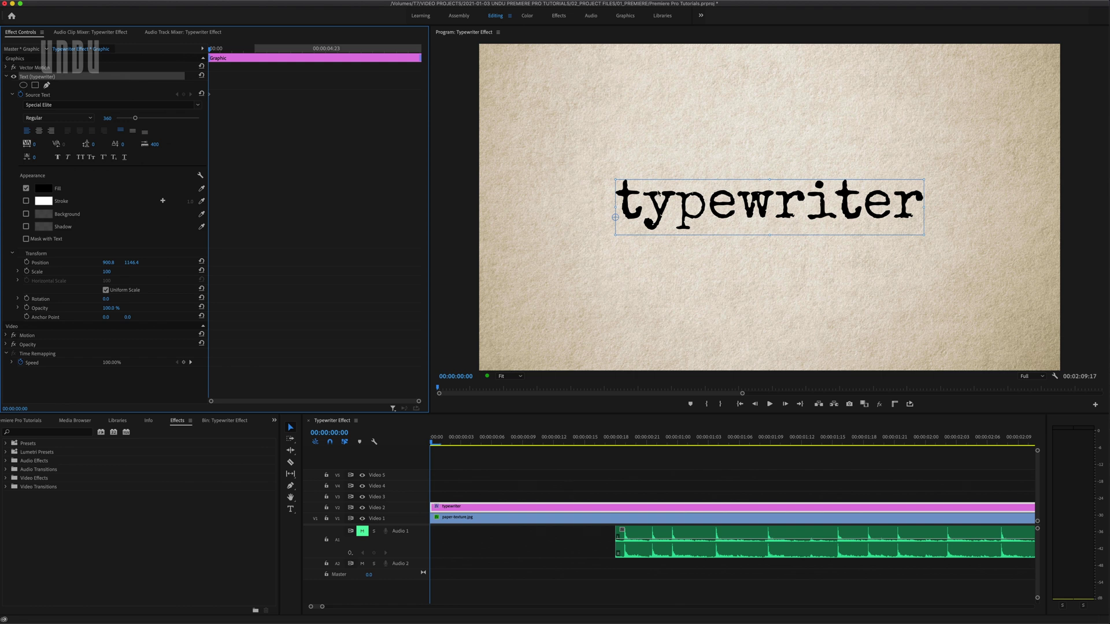
key("t")
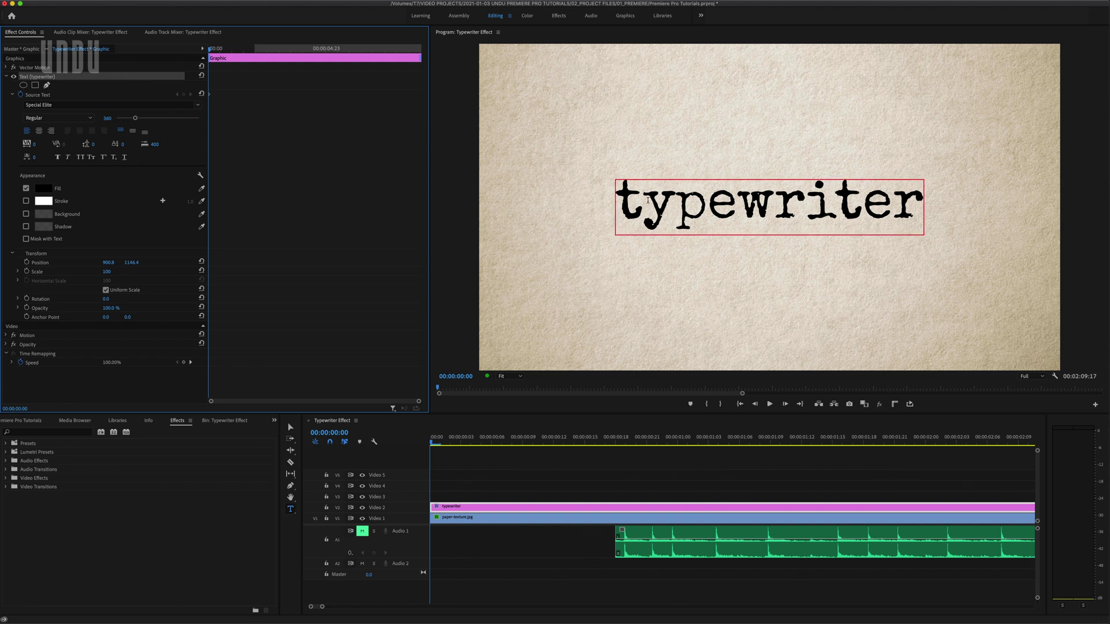
left_click_drag(647, 200, 930, 203)
key("BackSpace")
key("BackSpace")
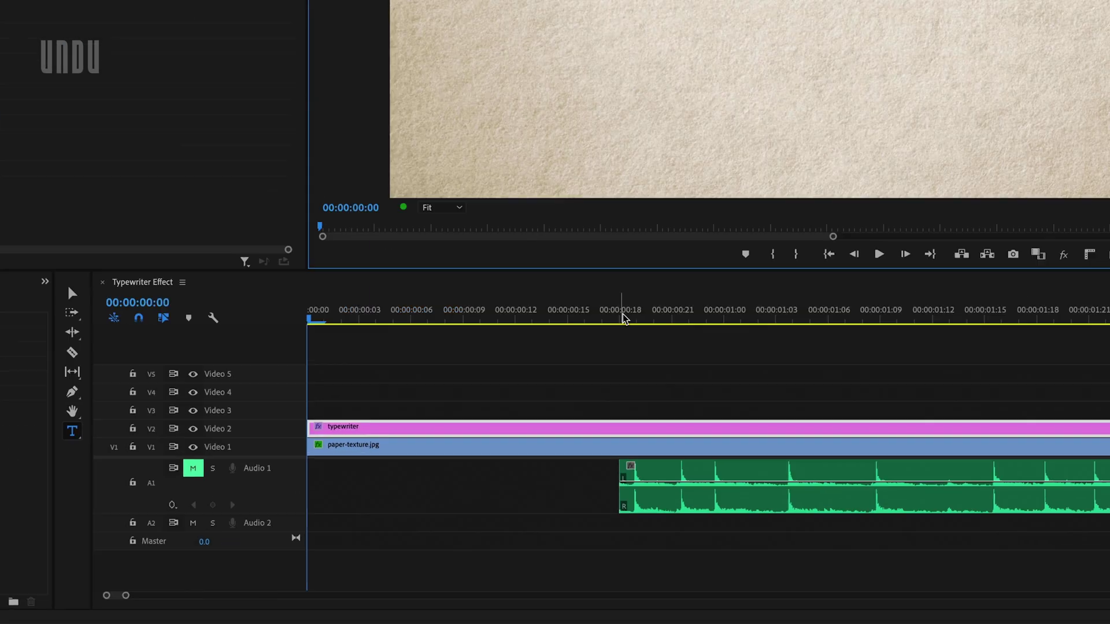
Type on 't', 'y' and 'p' a few frames apart, starting at 00:00:00:18
left_click(622, 315)
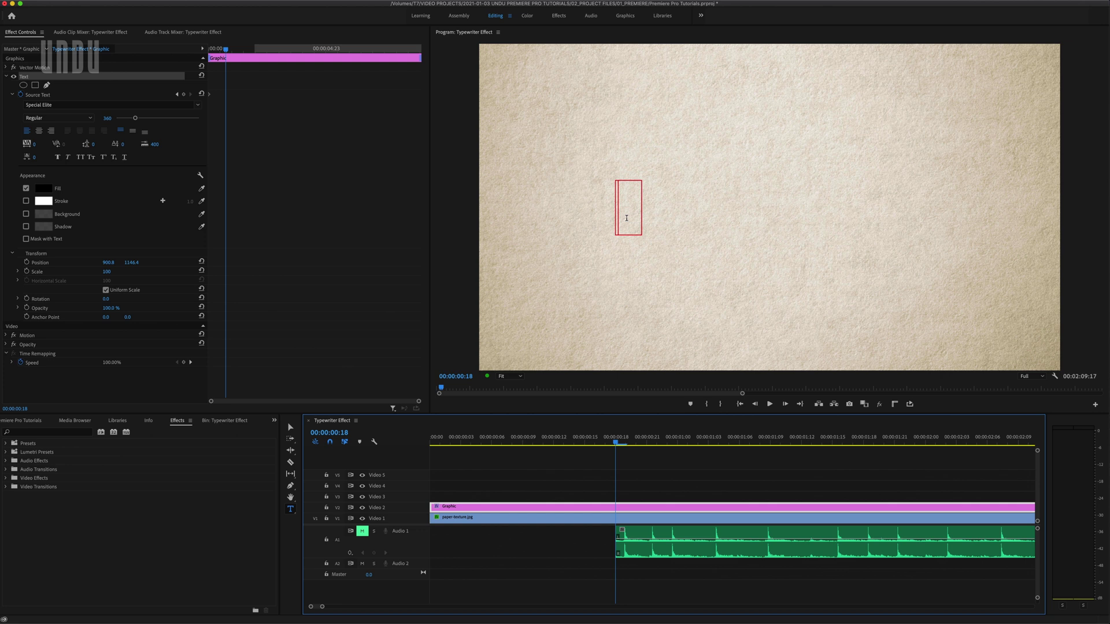
left_click(625, 218)
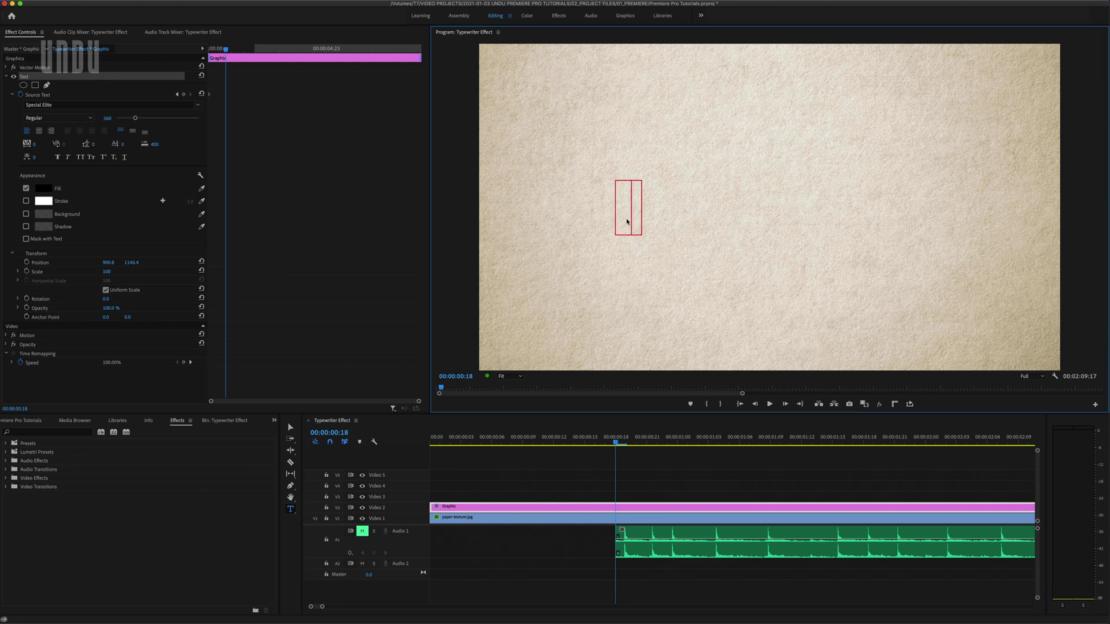
type("t")
left_click_drag(616, 443, 646, 442)
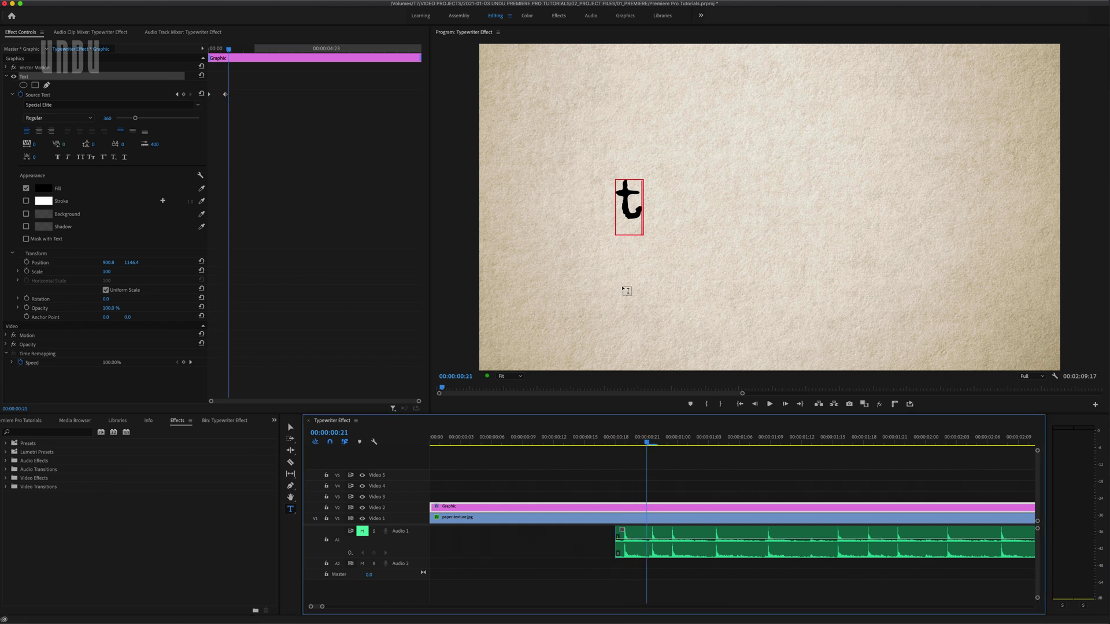
left_click(638, 214)
type("y")
key("Escape")
key("Right")
key("Right")
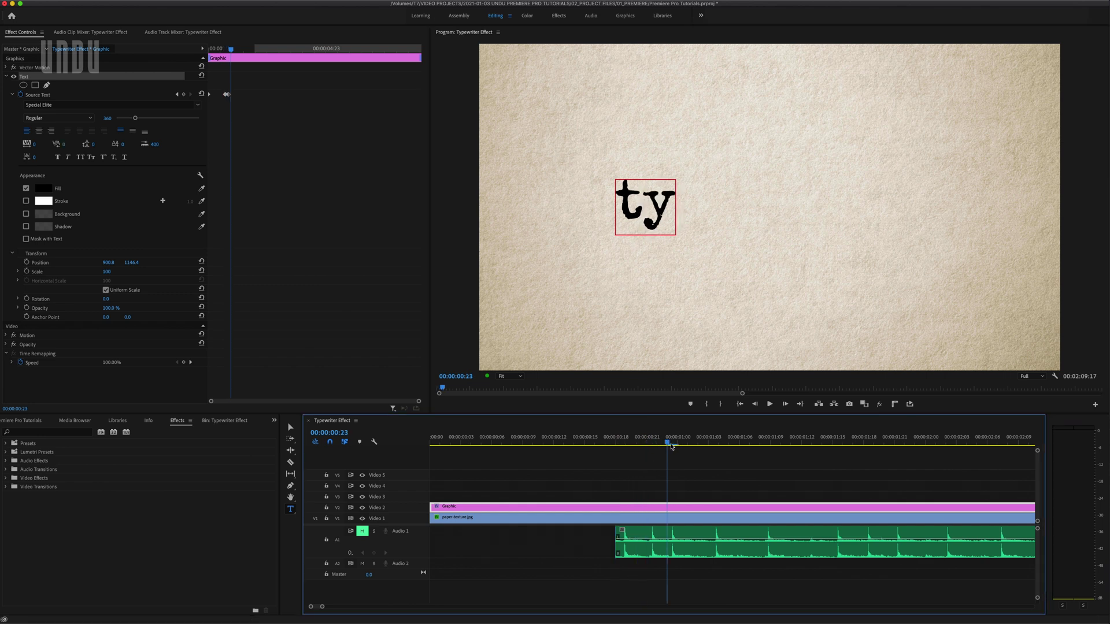
left_click(673, 217)
type("p")
Continue the type-on with 'e', 'w' and 'r' at later frames
key("Escape")
key("Right")
key("Right")
key("Right")
key("Right")
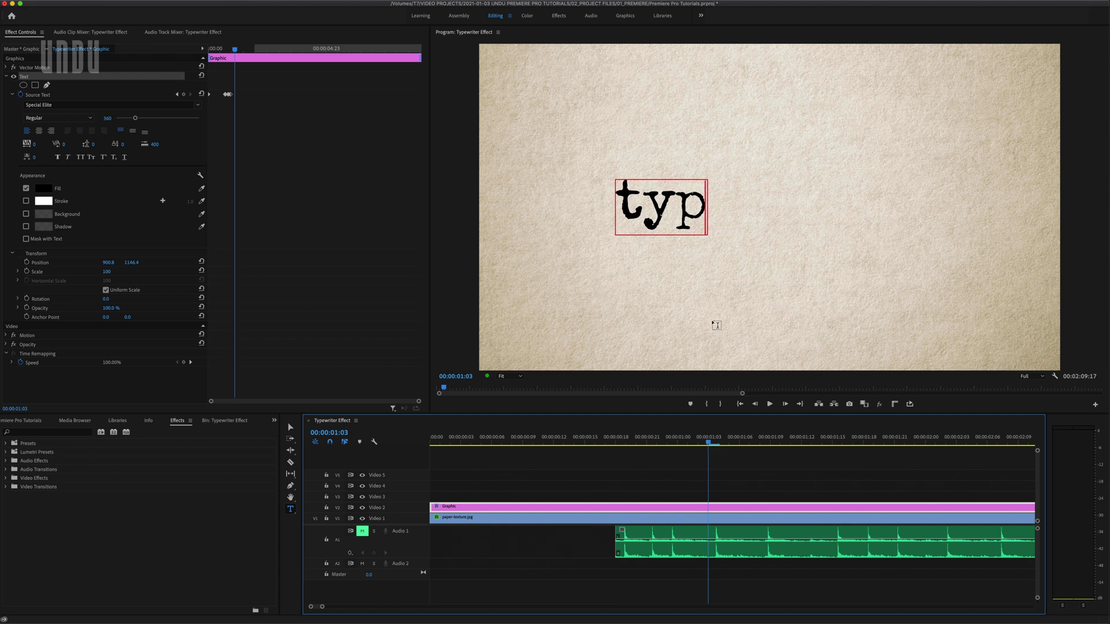
left_click(701, 217)
type("e")
left_click_drag(709, 443, 858, 444)
left_click(736, 365)
type("w")
left_click(764, 444)
left_click(806, 336)
type("r")
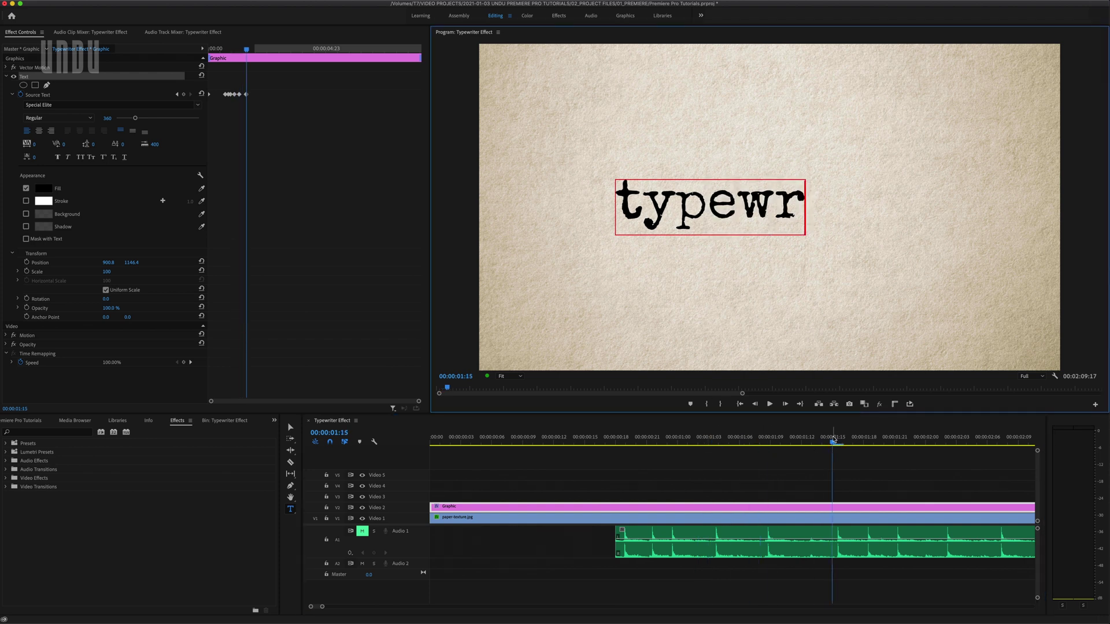
Add 'i', 't', 'e', 'r' so the full word 'typewriter' appears at 00:00:02:07
left_click(859, 444)
left_click(855, 341)
type("i")
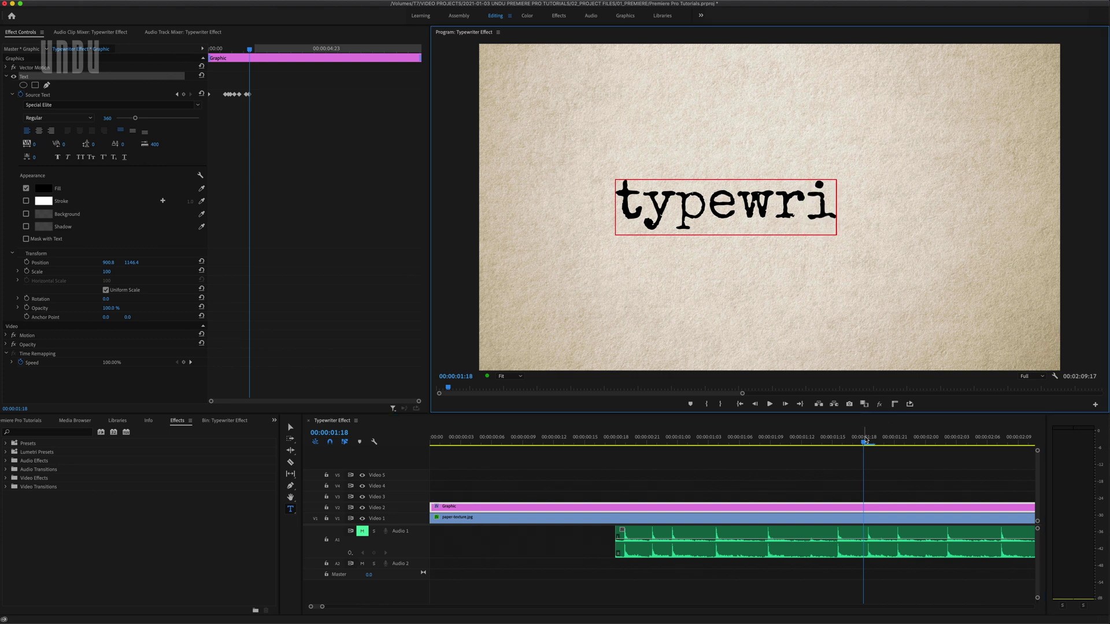
left_click_drag(867, 443, 989, 442)
left_click(867, 341)
type("t")
left_click(867, 341)
type("e")
left_click(863, 296)
type("r")
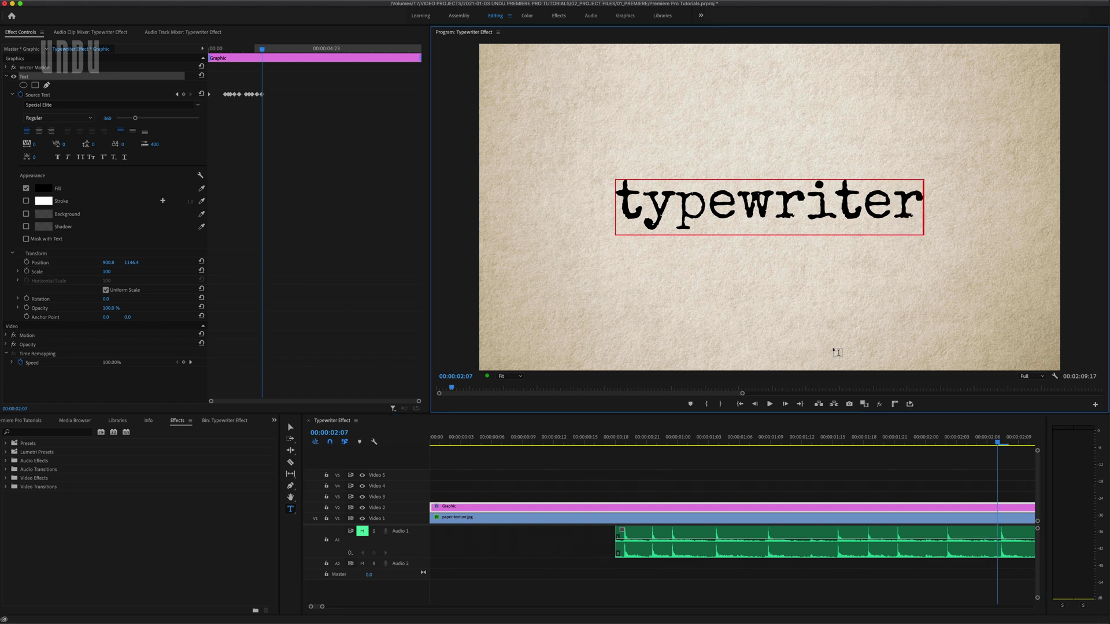
scroll(826, 461, "right", 10)
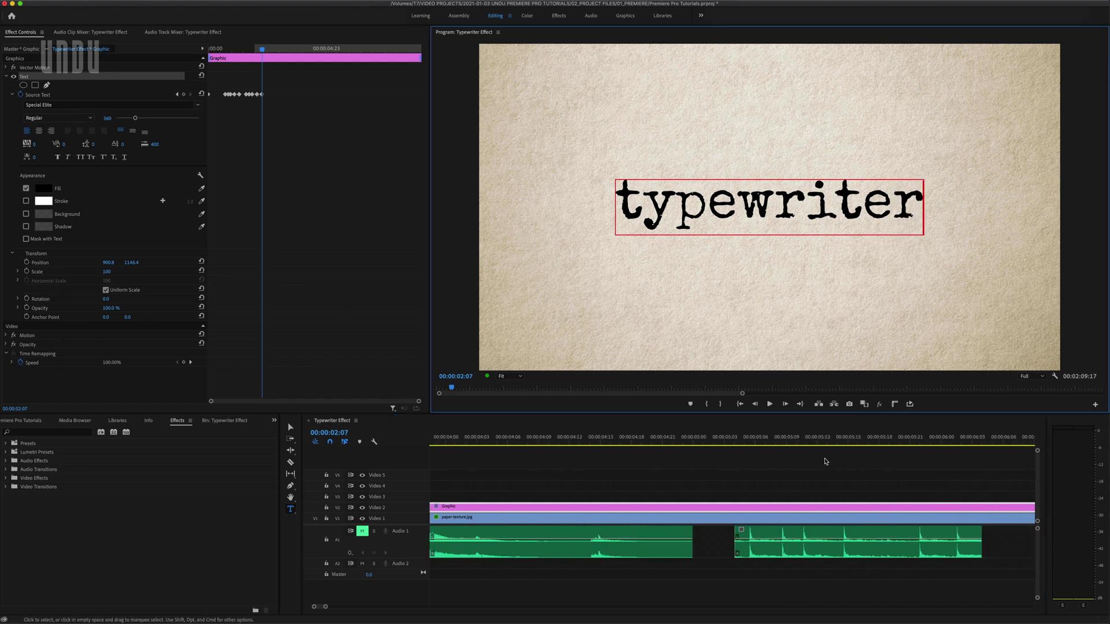
Start a second line near 00:00:05:05 and type on the first letters of 'effect'
left_click(575, 440)
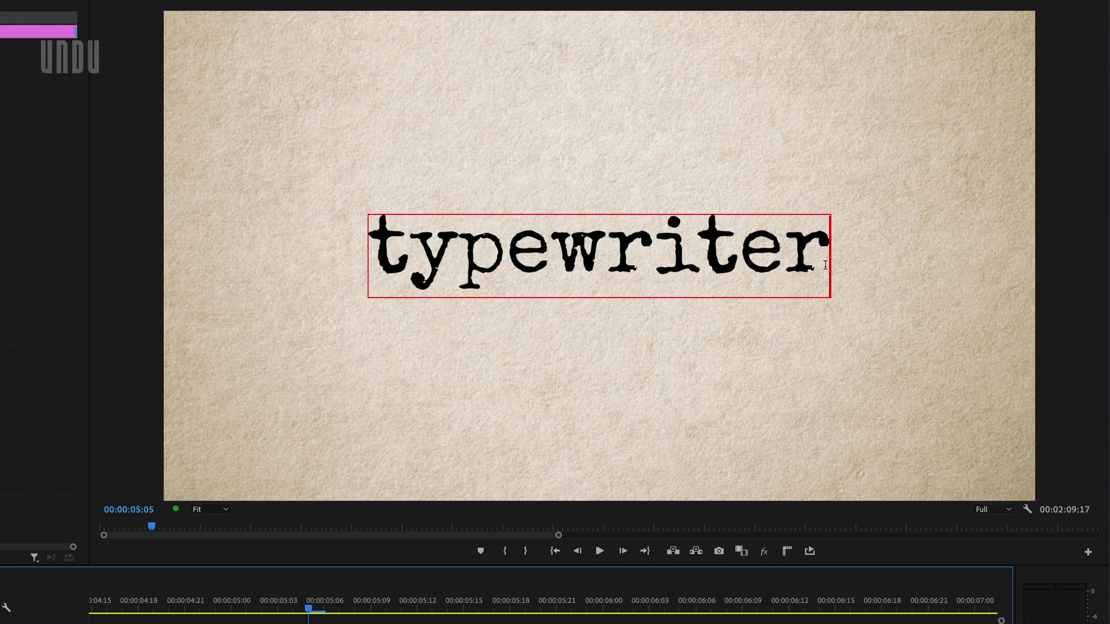
key("Return")
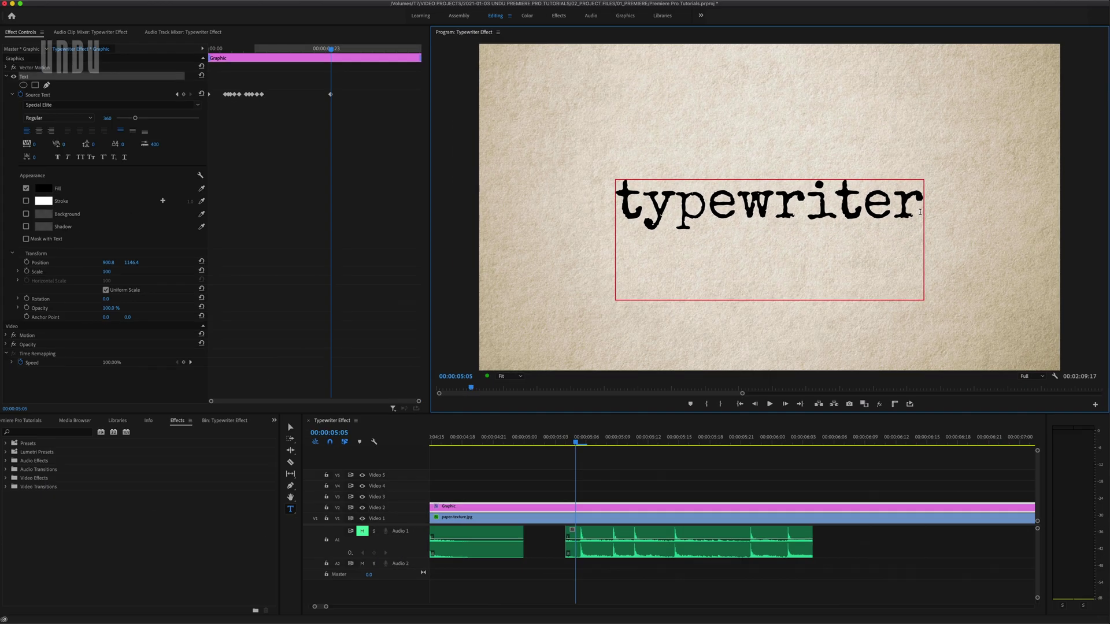
type("e")
left_click(607, 439)
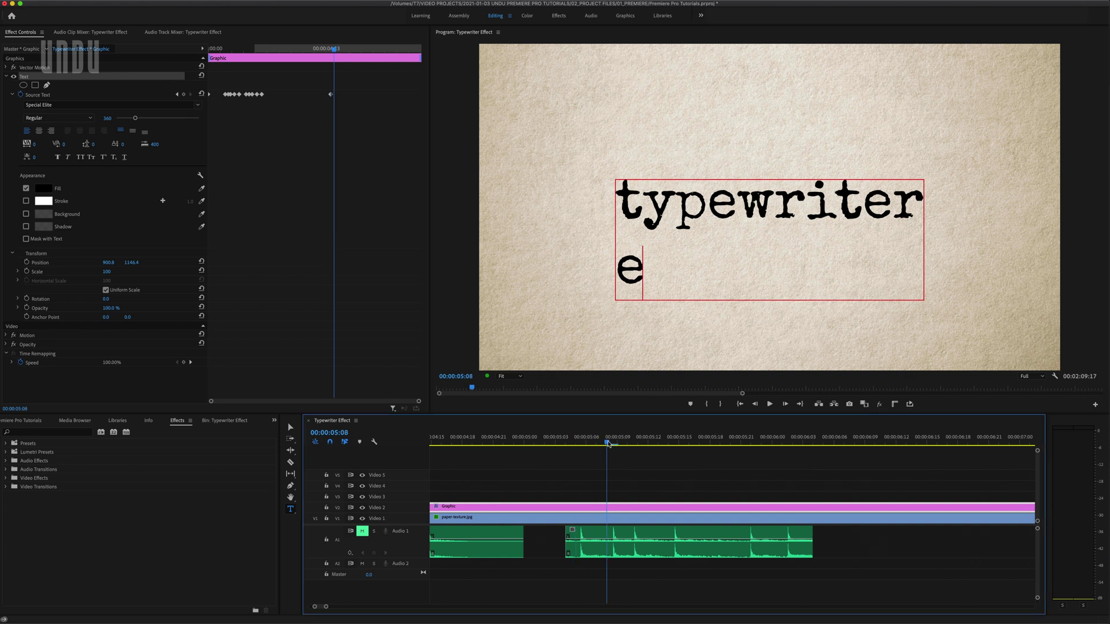
type("f")
left_click_drag(607, 439, 668, 444)
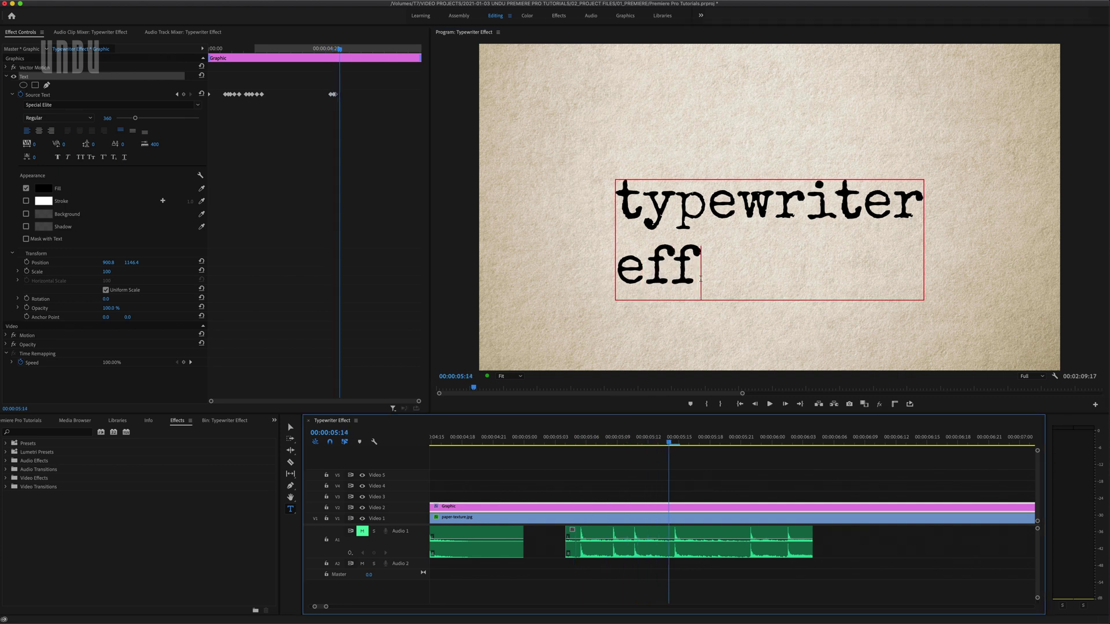
type("e")
Type on the remaining letters so the title reads 'typewriter effect' at 00:00:06:01
left_click(743, 445)
left_click(757, 278)
type("c")
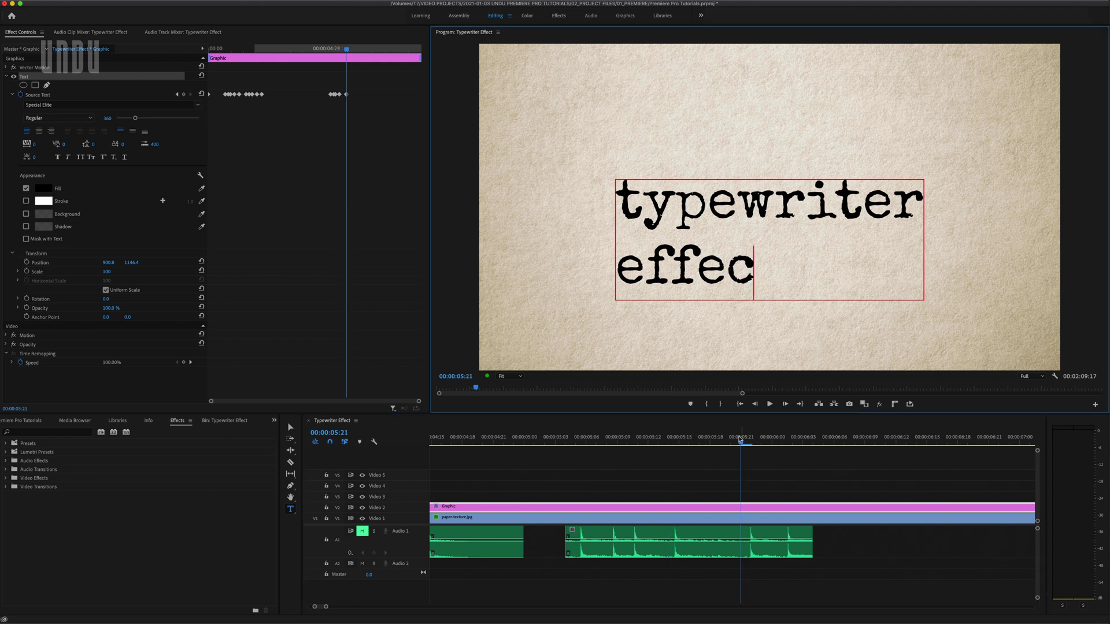
left_click(782, 444)
left_click(766, 277)
type("t")
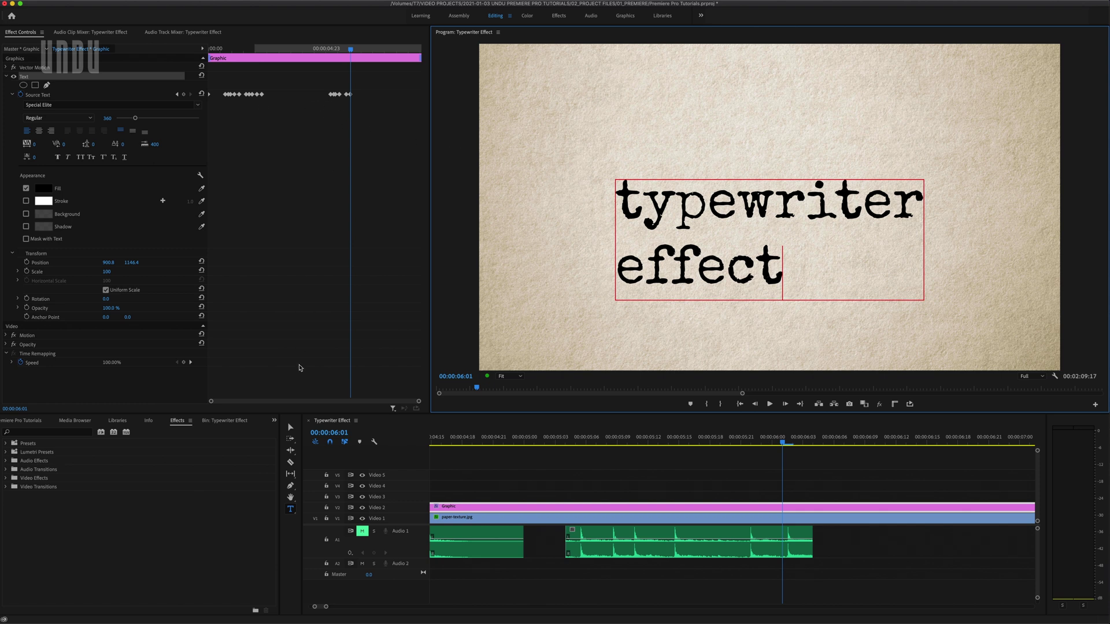
left_click(291, 428)
Zoom the timeline out, unmute Audio 1, and play the typed-on title from near the start
left_click(535, 461)
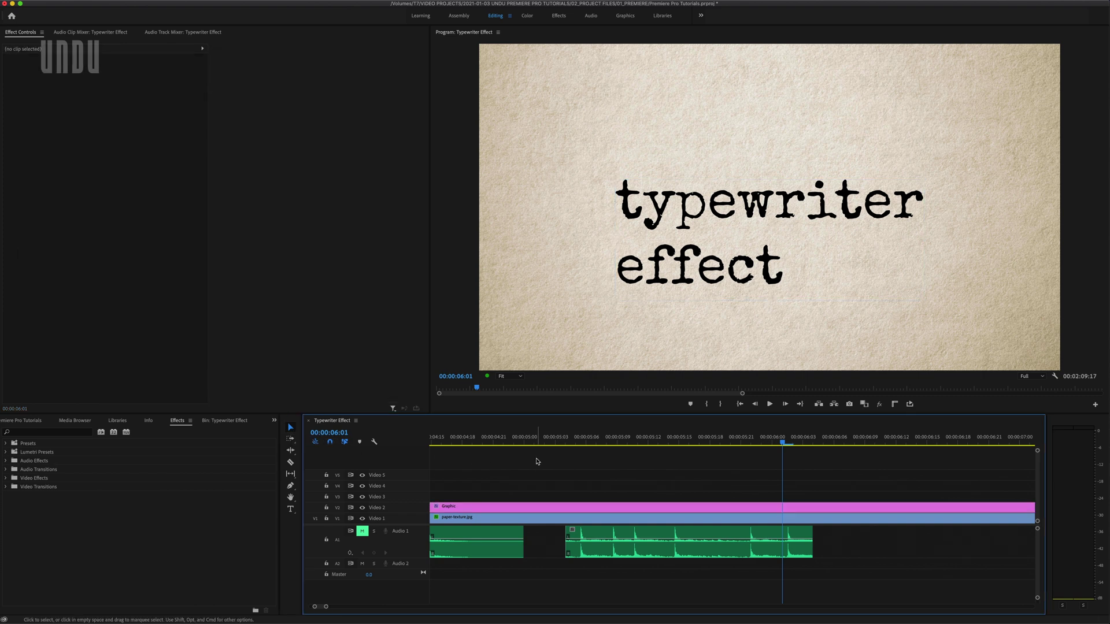
key("minus")
key("minus")
key("minus")
left_click(445, 440)
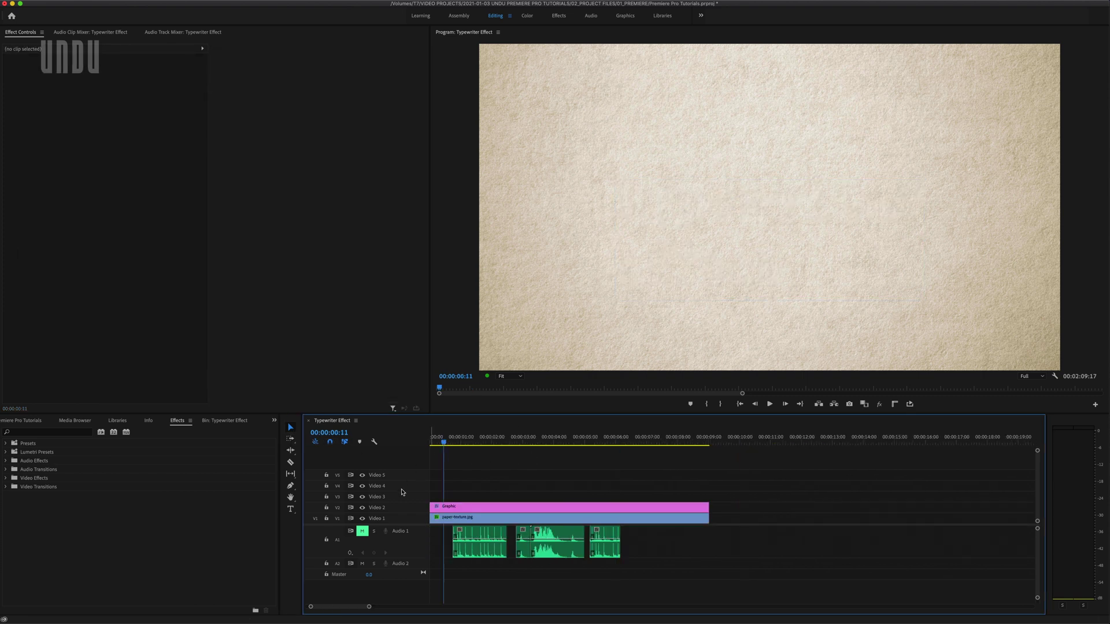
left_click(362, 530)
key("space")
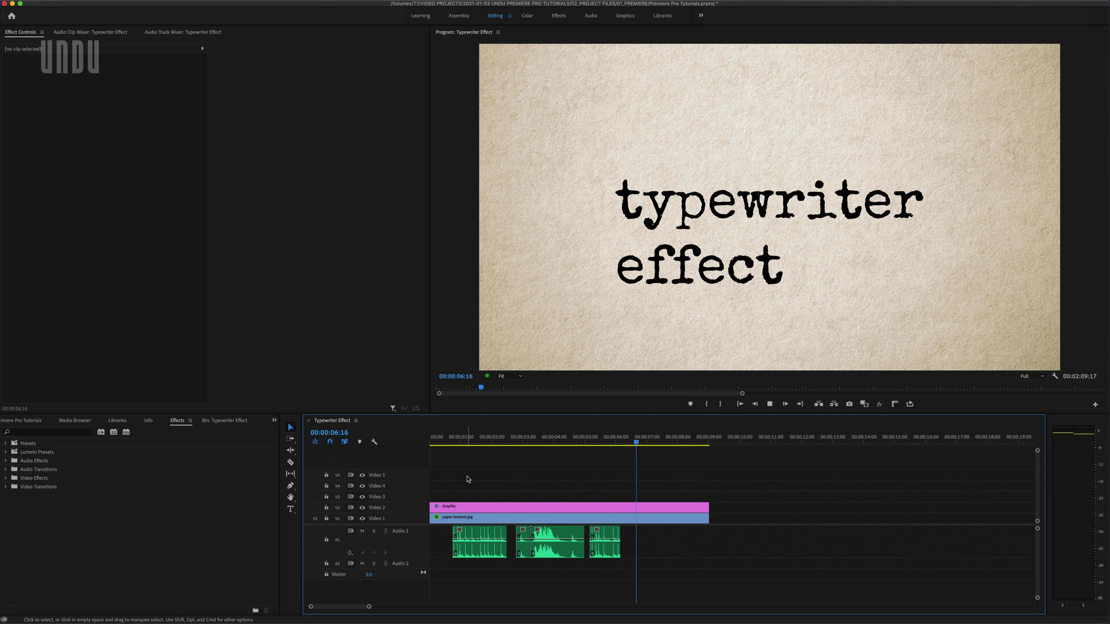
key("space")
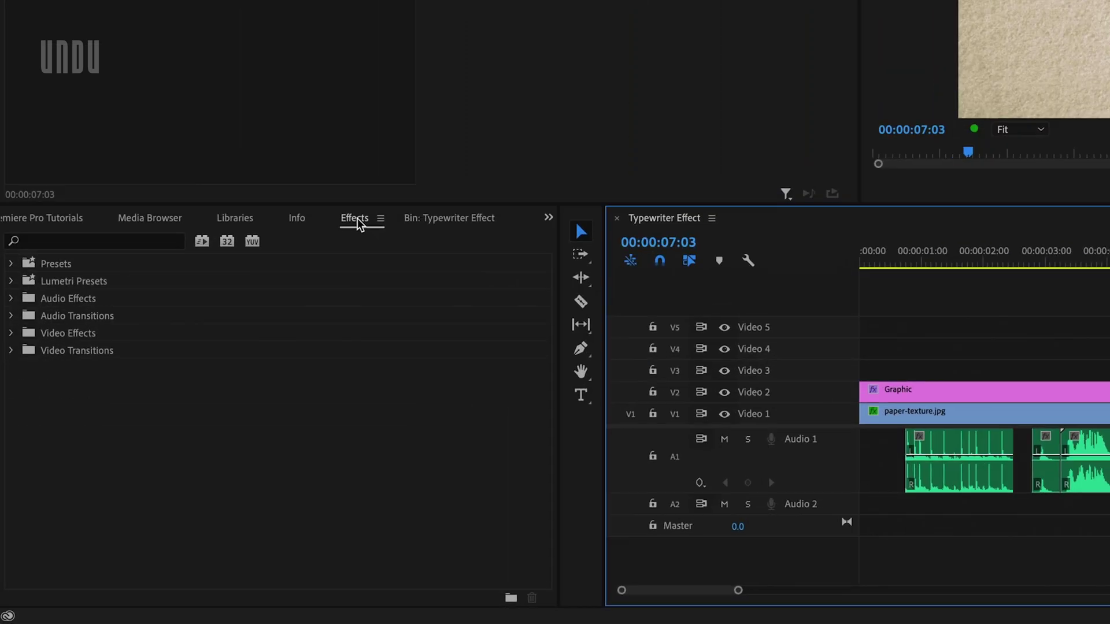
Apply the Distort > Transform effect to the Graphic title clip
left_click(149, 243)
type("tran")
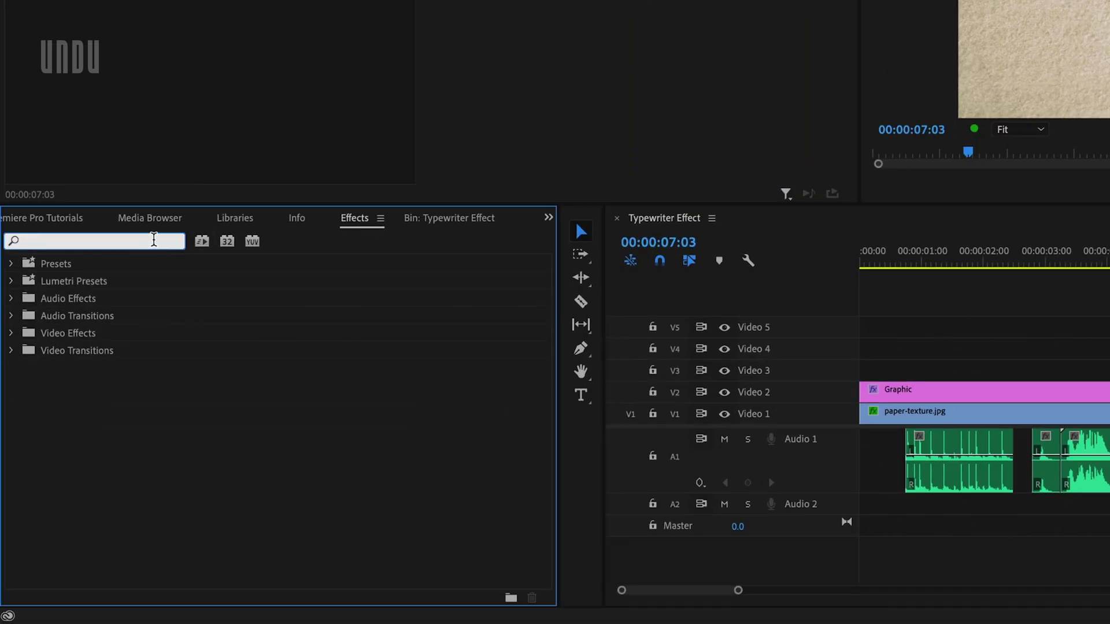
type("sform")
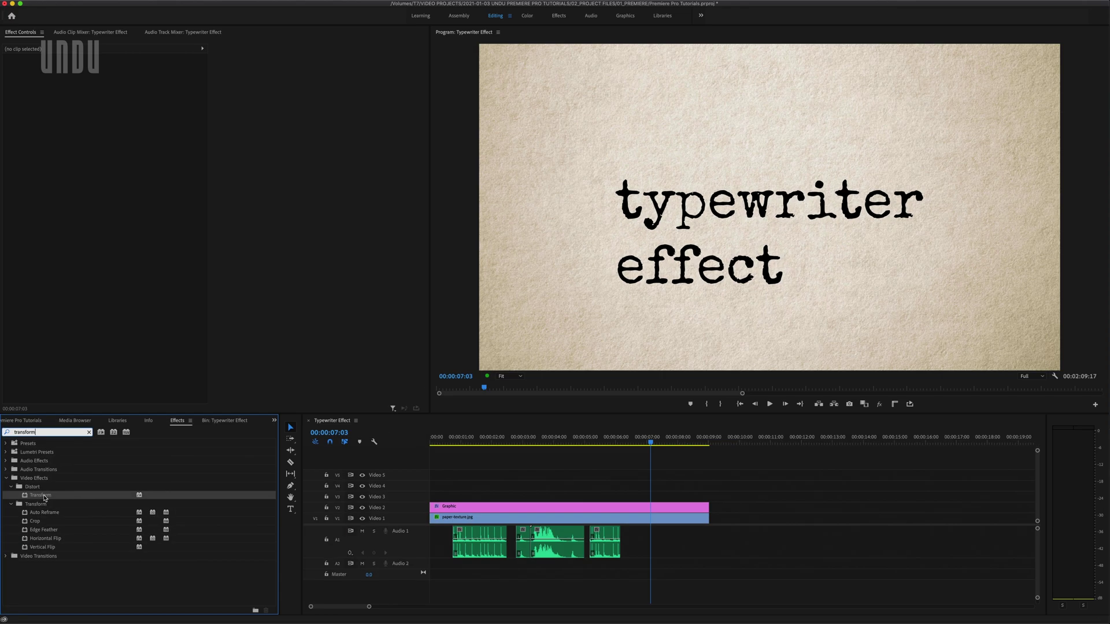
left_click_drag(183, 498, 488, 507)
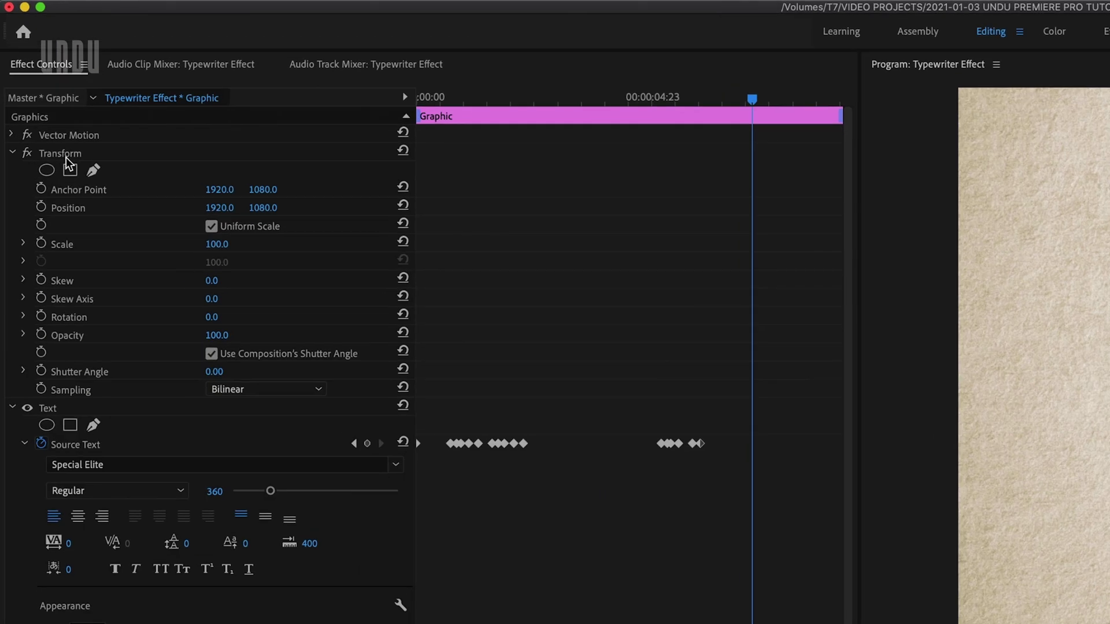
Keyframe Transform Position near 00:00:07, from Y 1080 up to Y 880 a few frames later
left_click(41, 208)
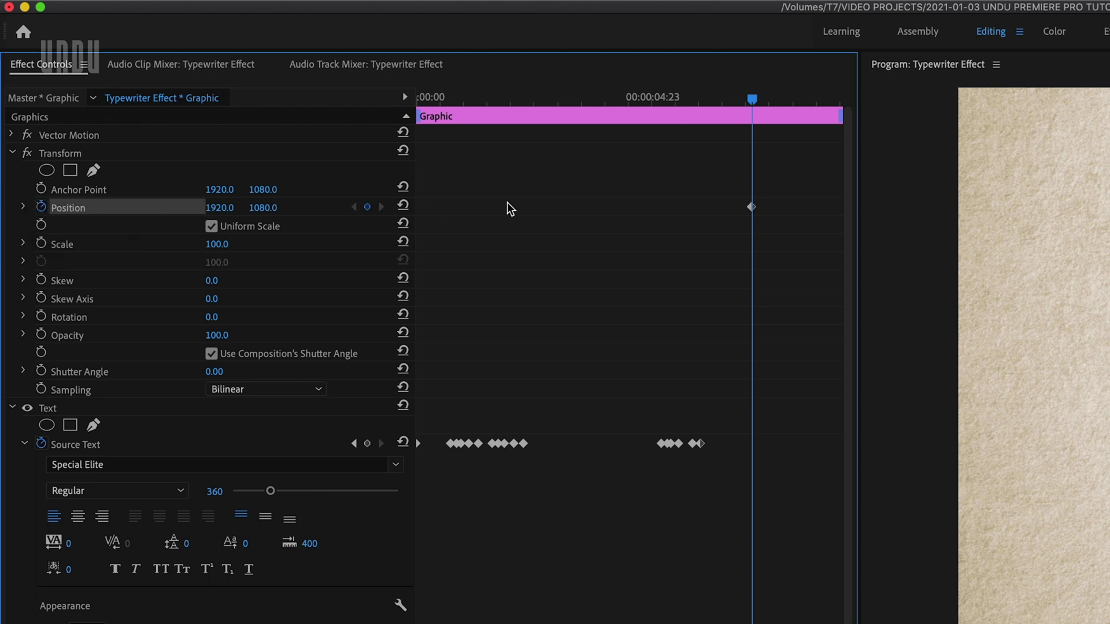
key("equal")
key("equal")
key("equal")
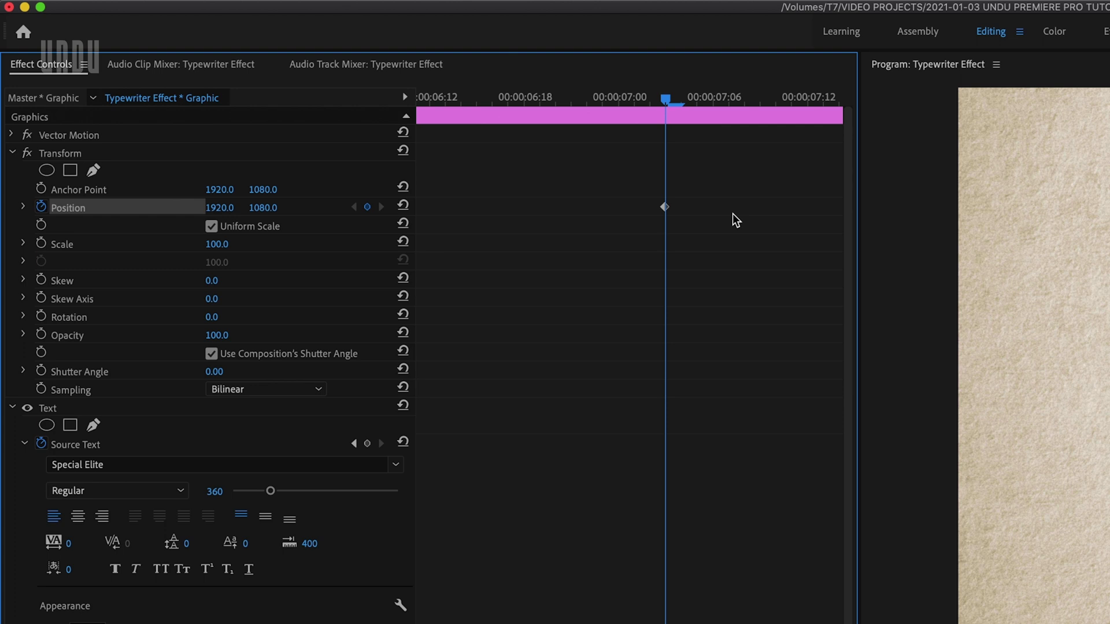
key("Right")
key("Right")
key("Right")
key("Right")
key("Right")
key("Right")
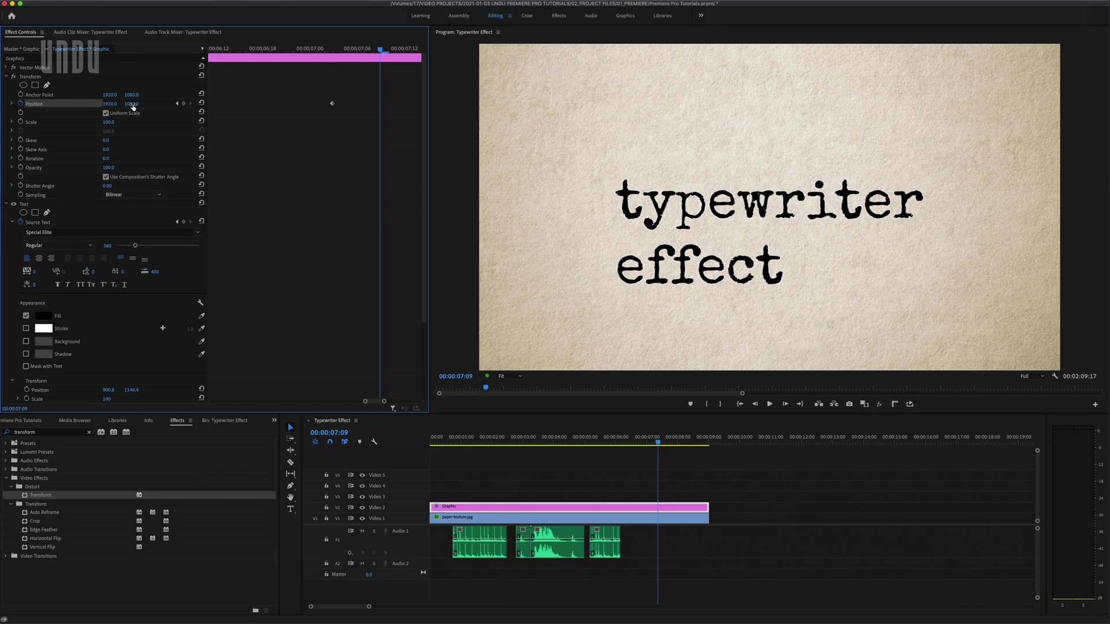
left_click_drag(266, 214, 205, 214)
left_click_drag(130, 103, 143, 103)
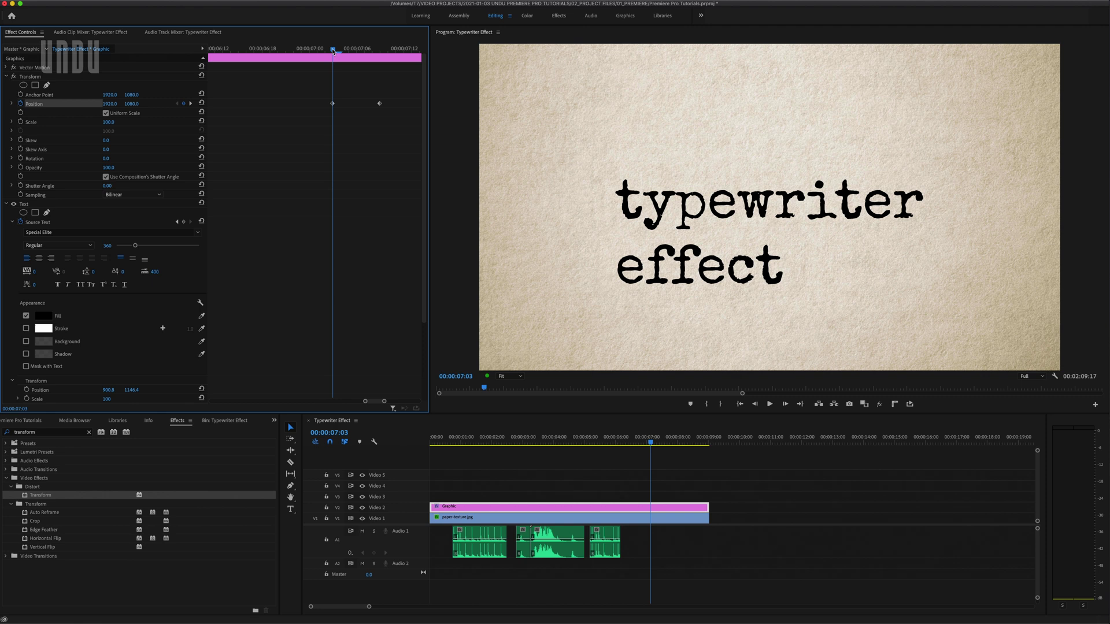
left_click_drag(381, 56, 331, 56)
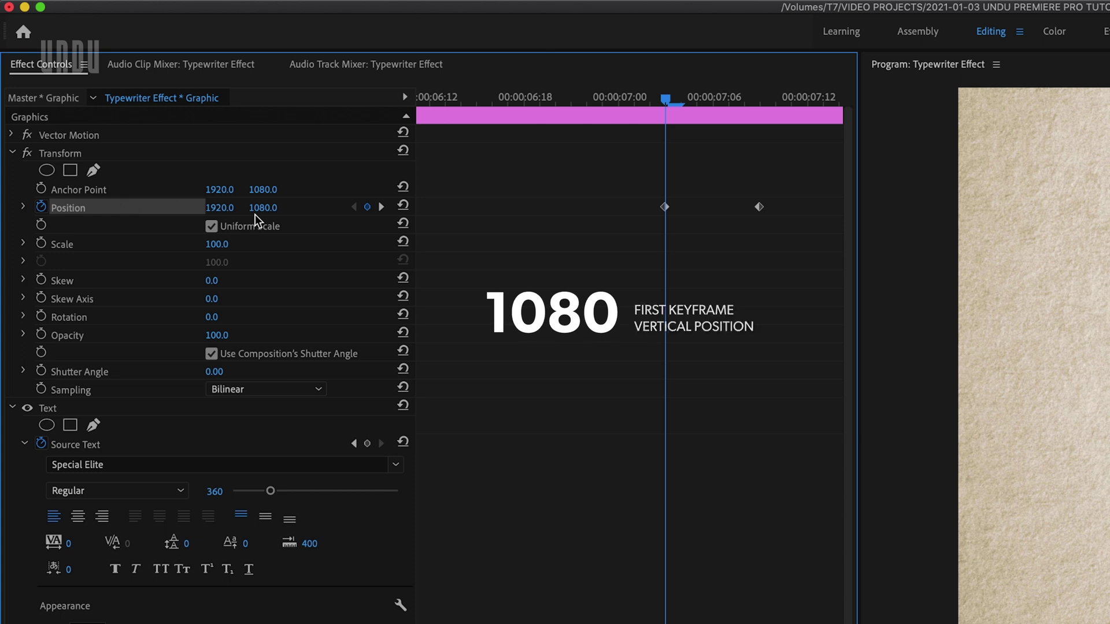
Two frames after the first keyframe, set the title's Position Y to 1110
key("Right")
key("Right")
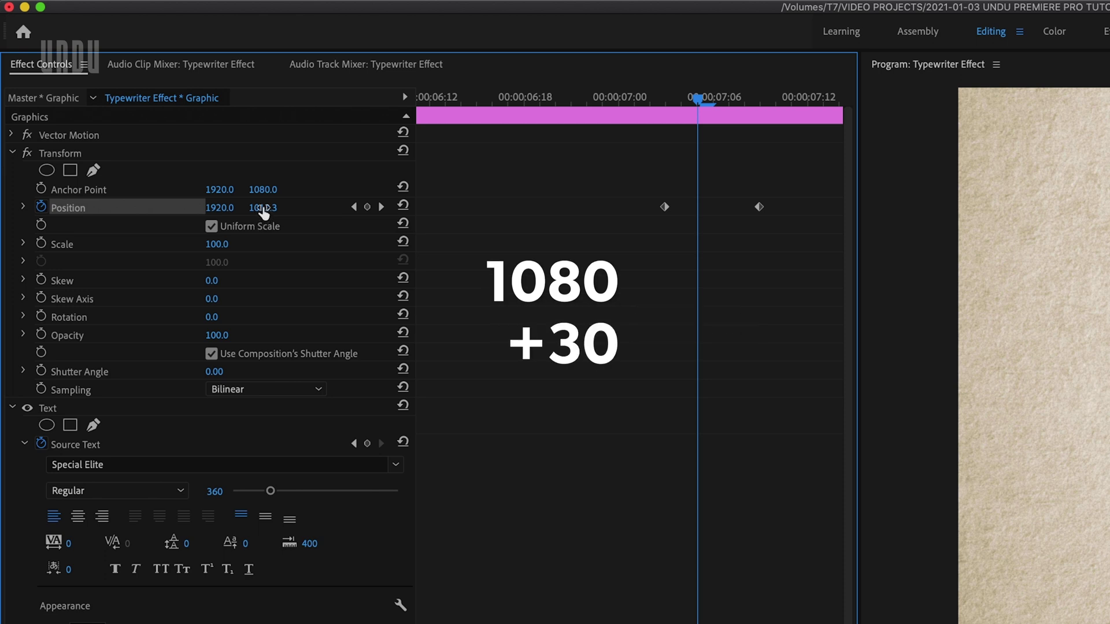
left_click(263, 208)
type("1110")
key("Return")
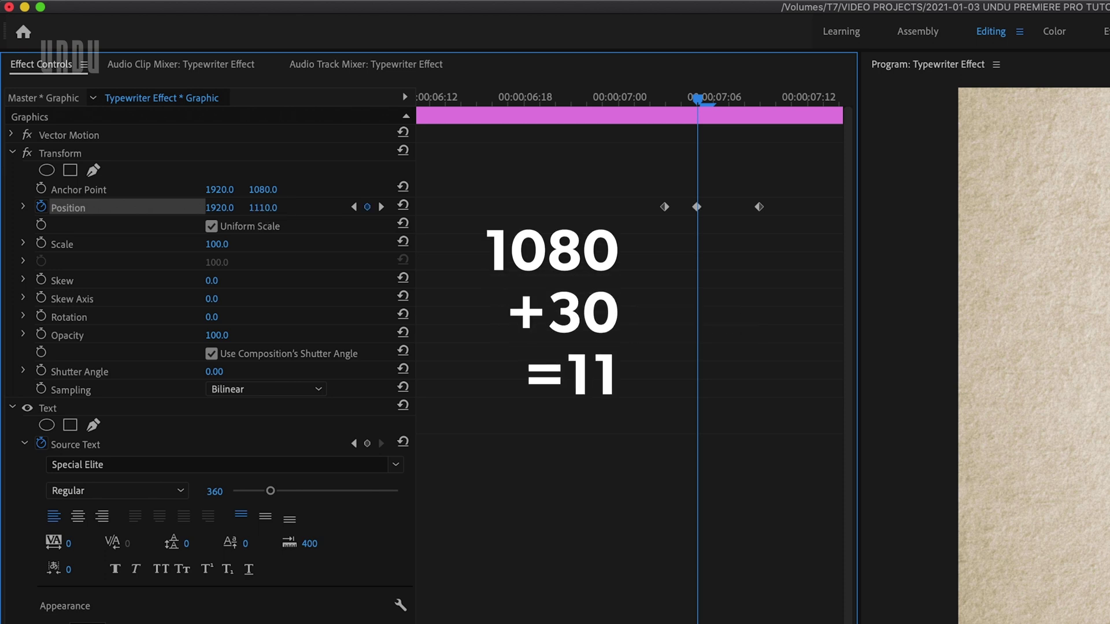
Two frames before the last keyframe, set Position Y to 840
left_click_drag(698, 98, 764, 103)
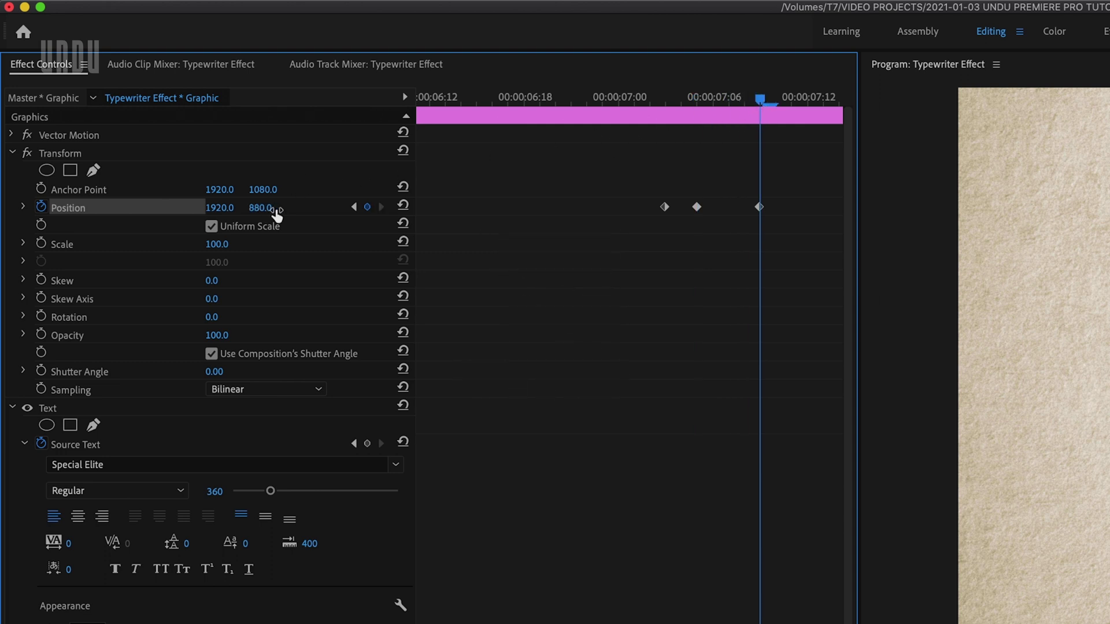
key("Left")
key("Left")
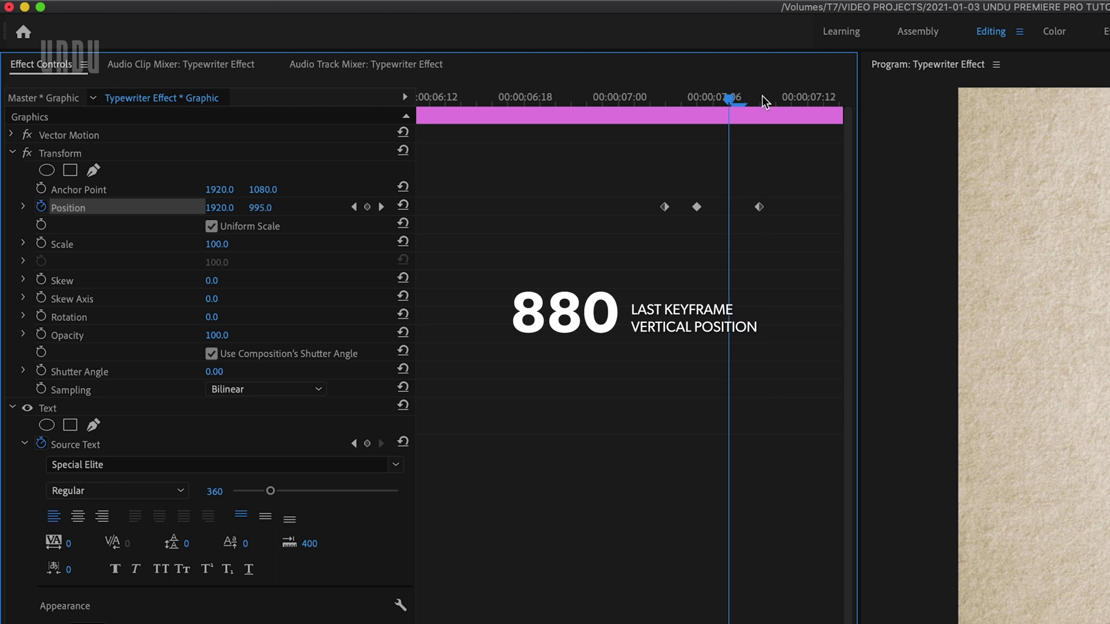
left_click(268, 206)
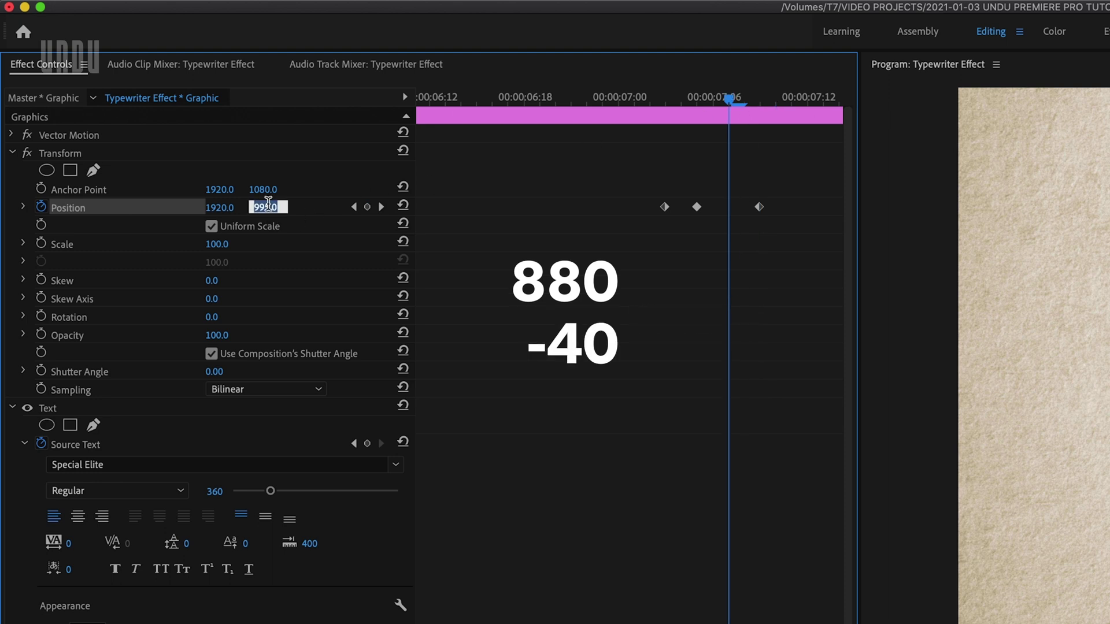
type("840")
key("Return")
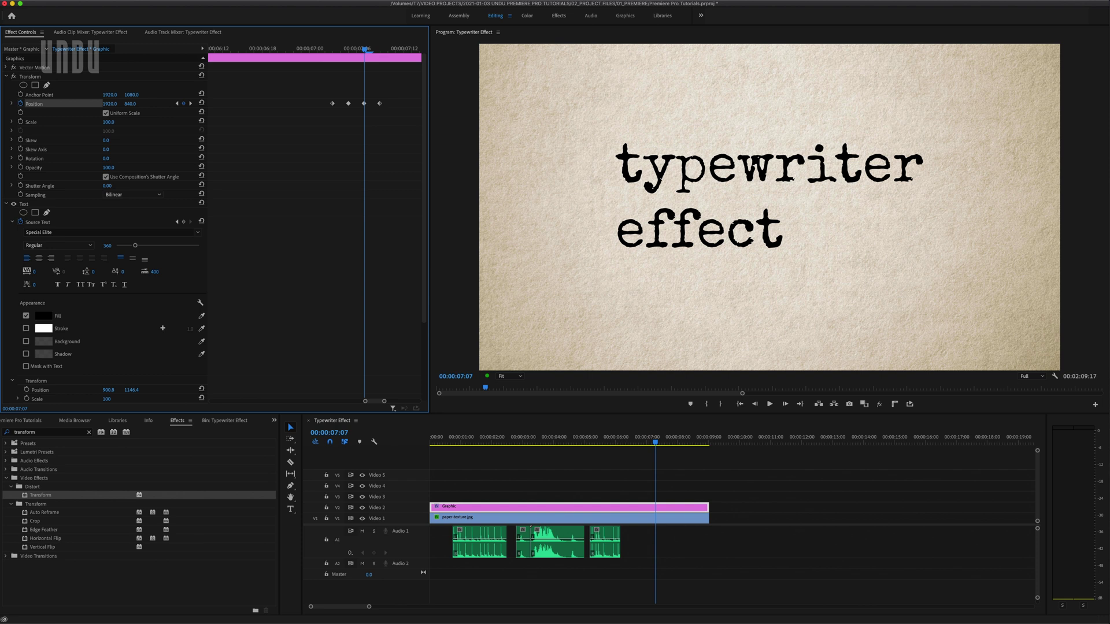
left_click(334, 49)
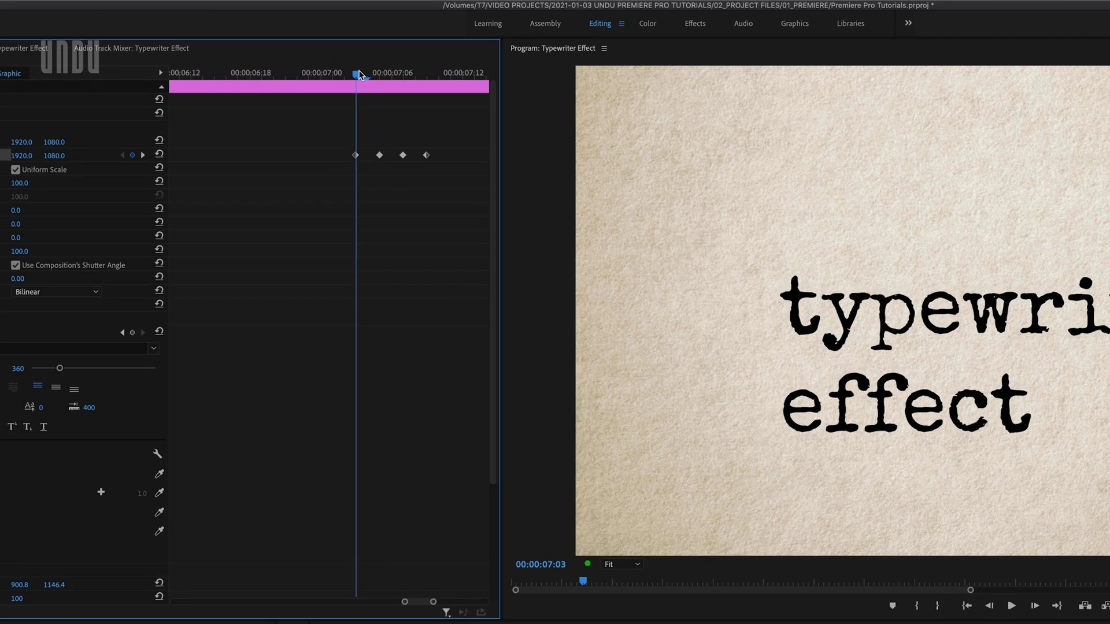
Step through the bounce keyframes, then give the title's Transform its own 180° shutter angle
key("Right")
key("Right")
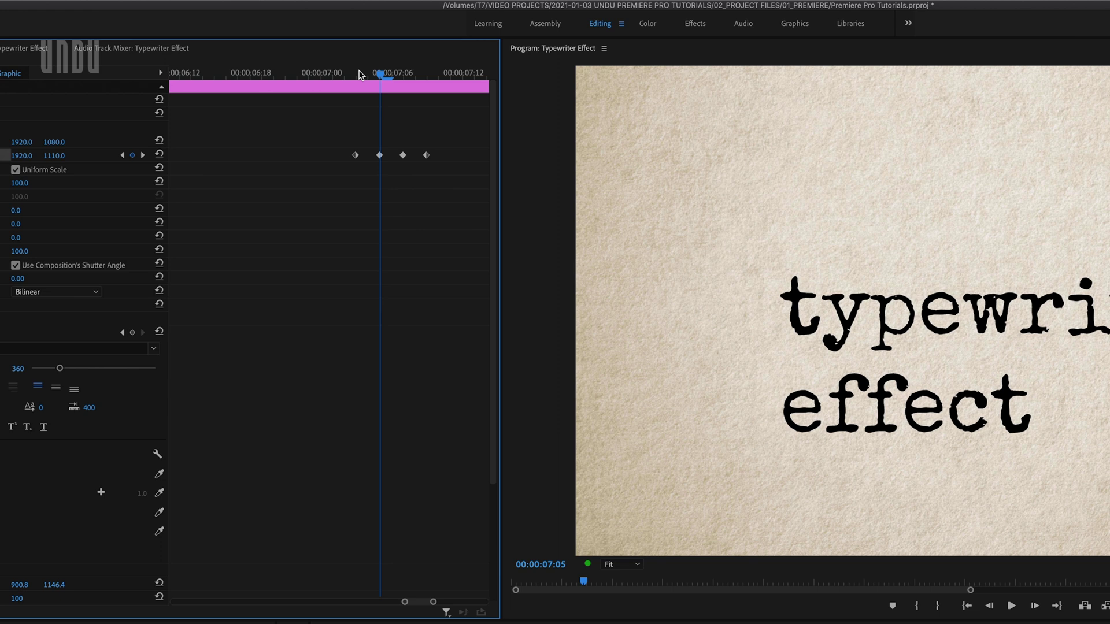
key("Right")
key("Right")
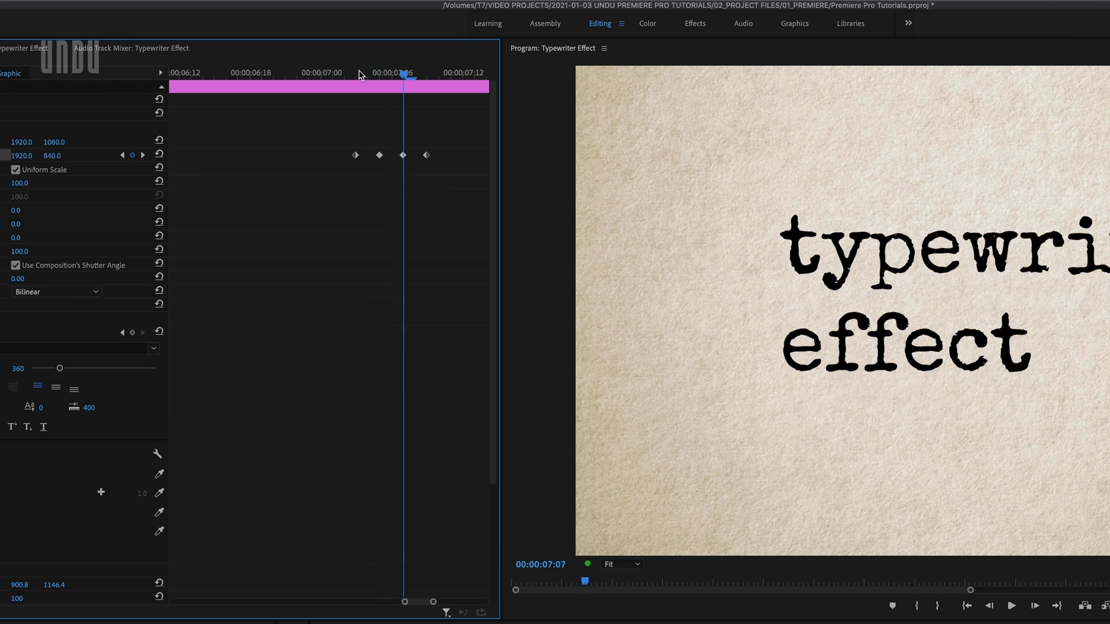
key("Right")
key("Right")
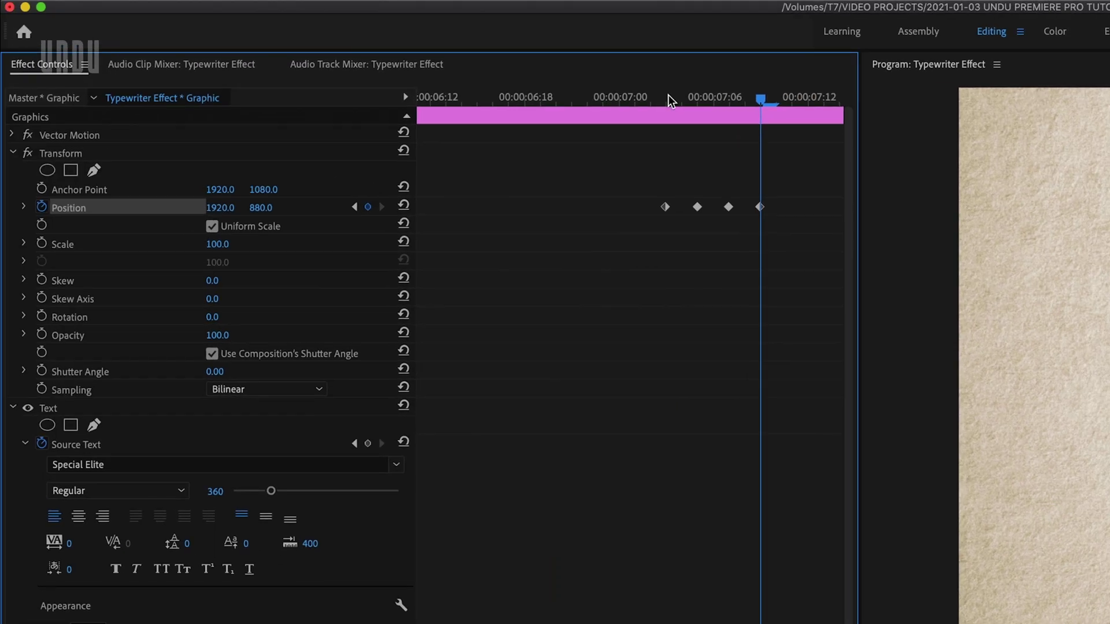
left_click(211, 354)
left_click(215, 372)
type("180")
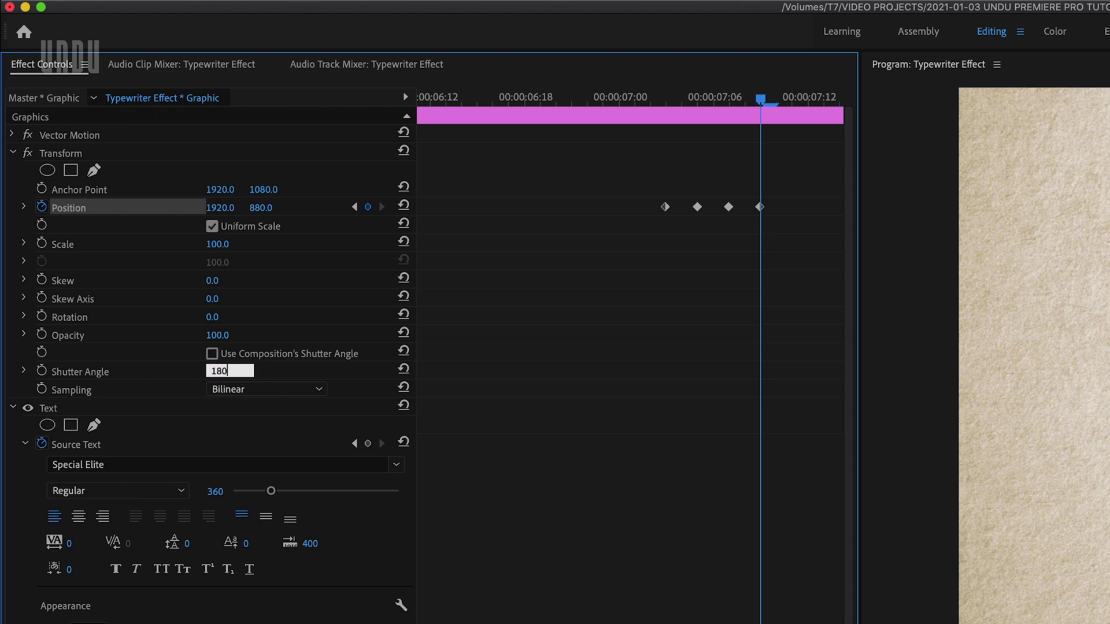
key("Return")
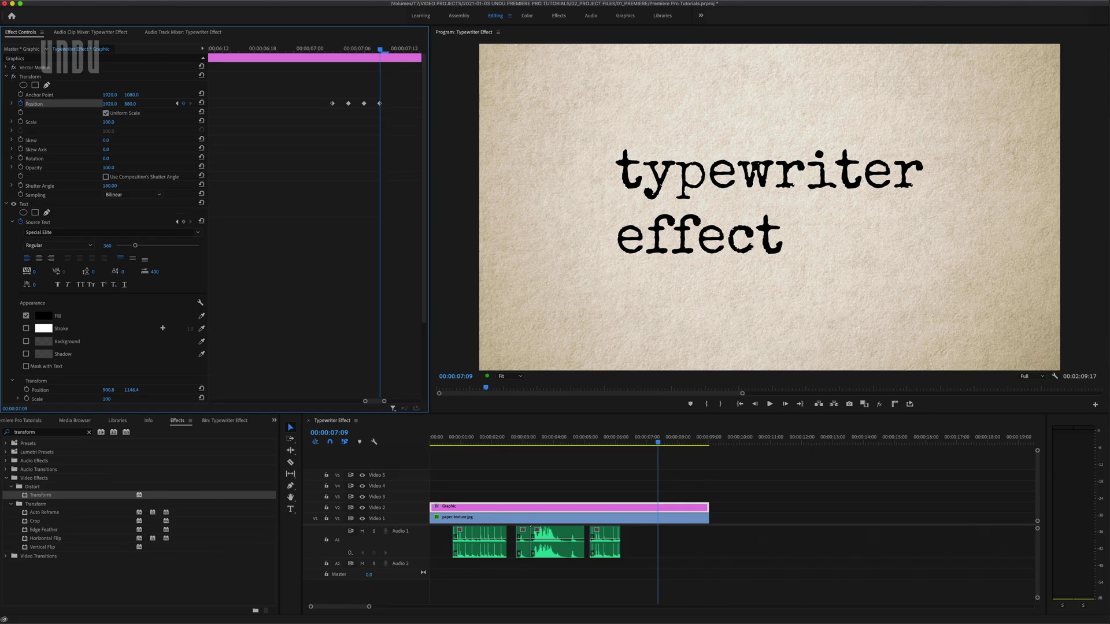
Step between the bounce frames to preview the motion blur
key("Left")
key("Left")
key("Left")
key("Left")
key("Left")
key("Left")
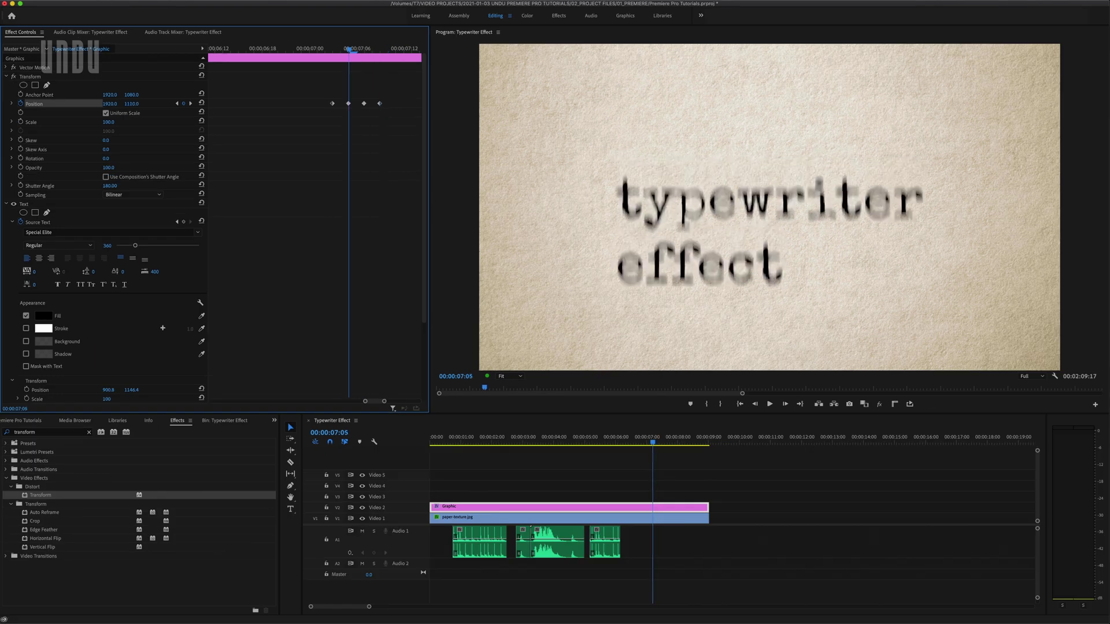
key("Right")
key("Right")
key("Right")
key("Right")
key("Right")
key("Right")
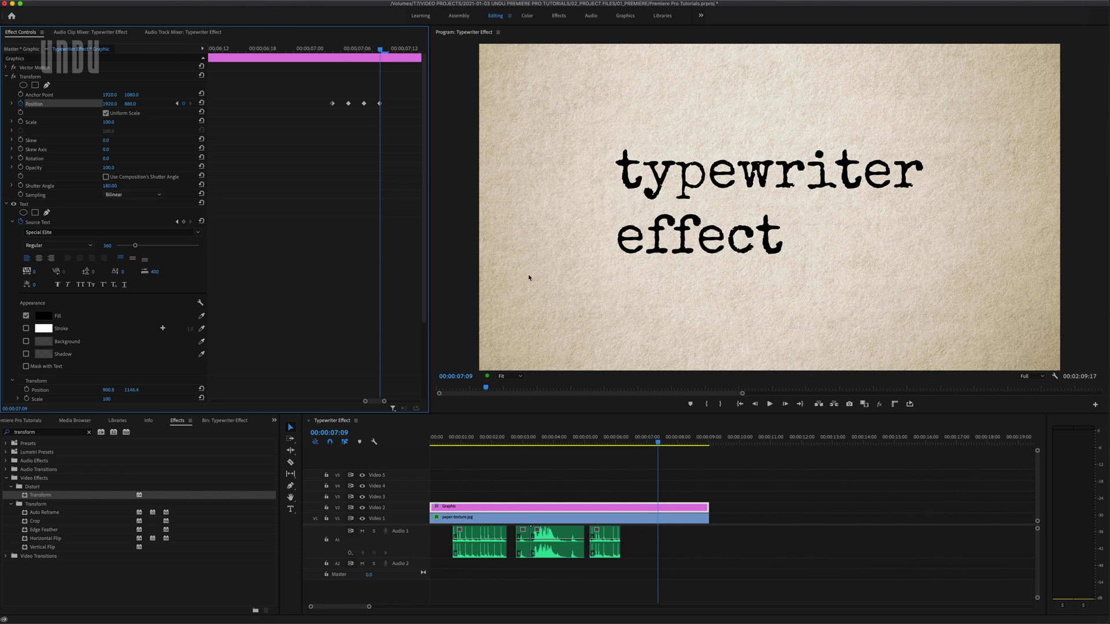
left_click(510, 376)
left_click(508, 415)
left_click(537, 517)
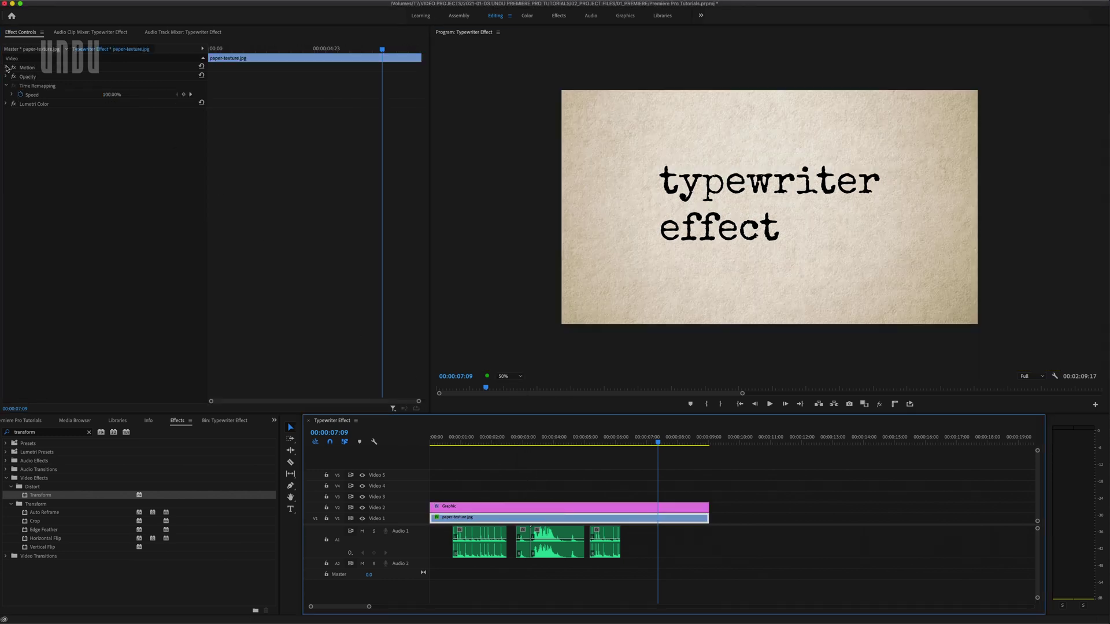
left_click(5, 67)
left_click(29, 67)
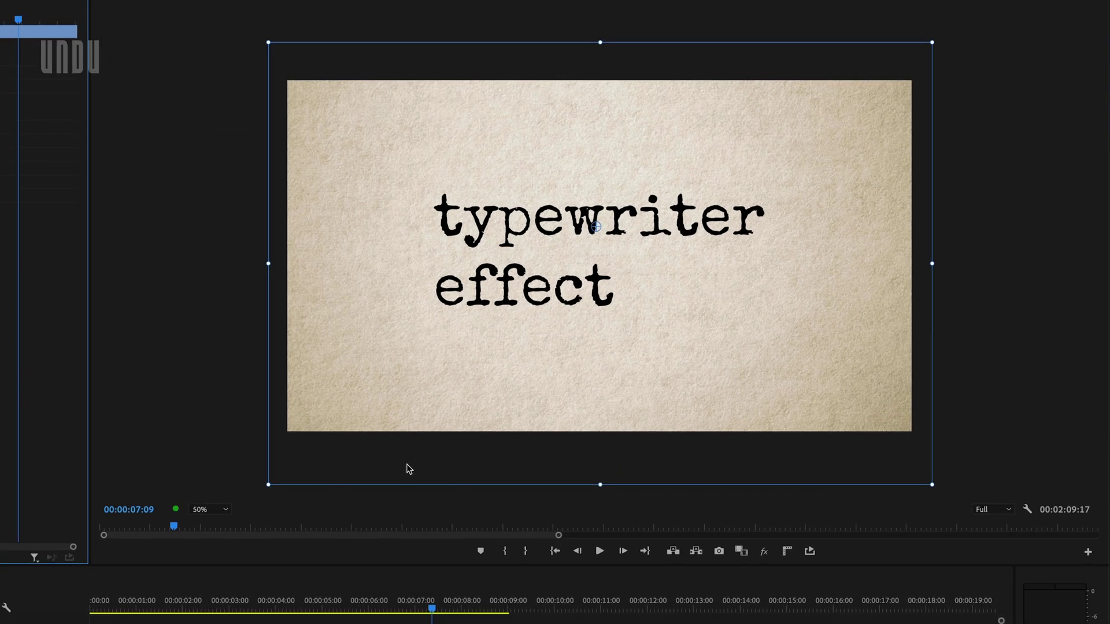
mouse_move(417, 373)
left_mouse_down()
mouse_move(417, 391)
mouse_move(412, 352)
mouse_move(412, 379)
left_mouse_up()
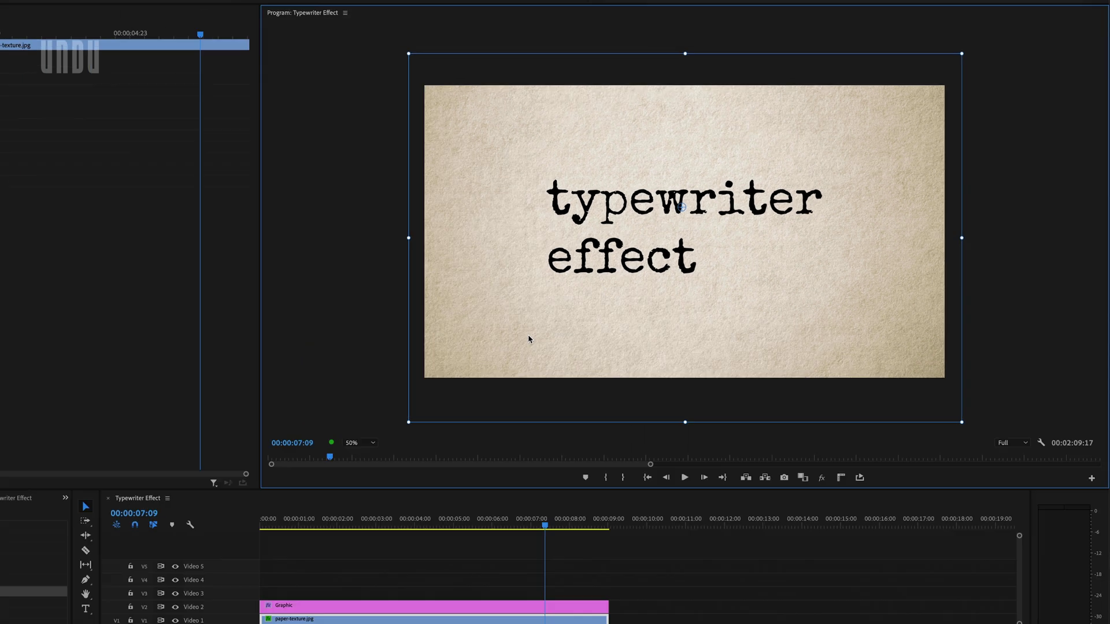
left_click(515, 377)
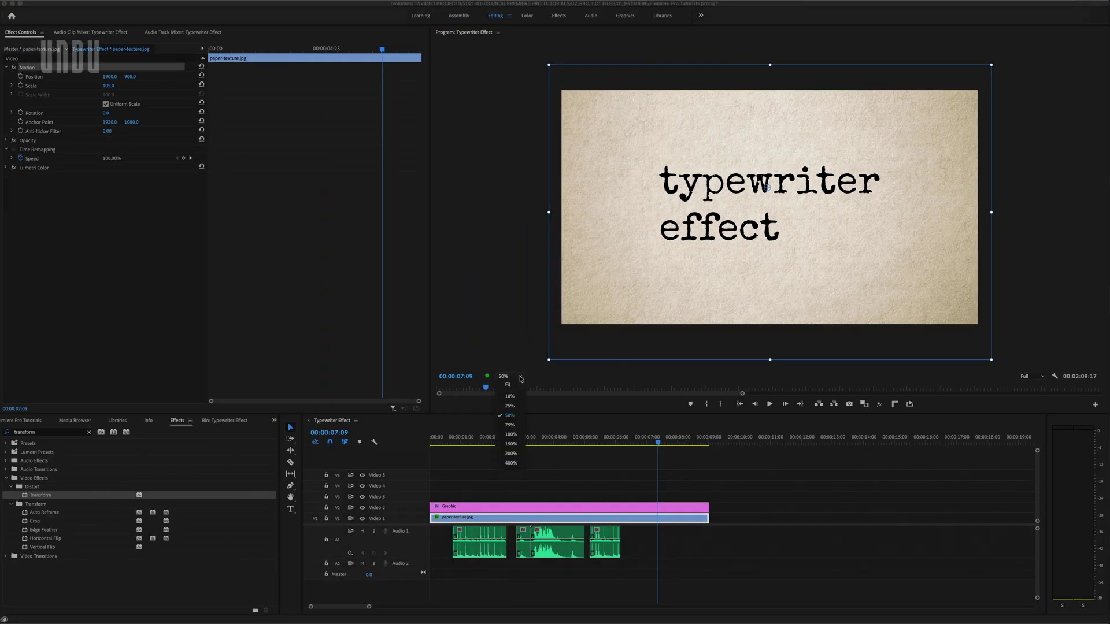
left_click(517, 382)
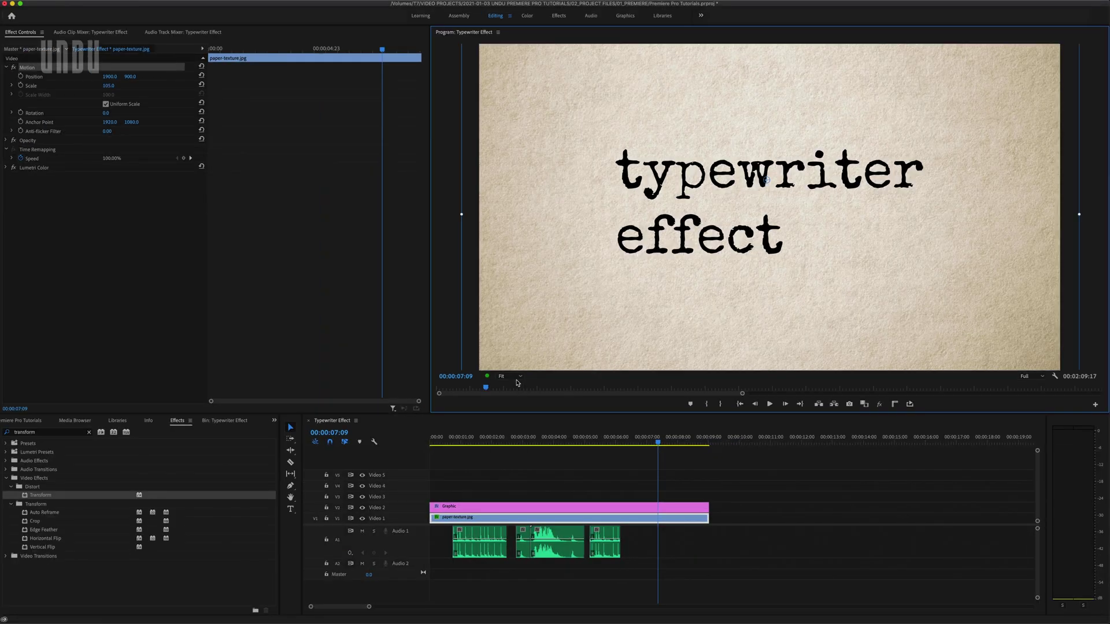
left_click(590, 511)
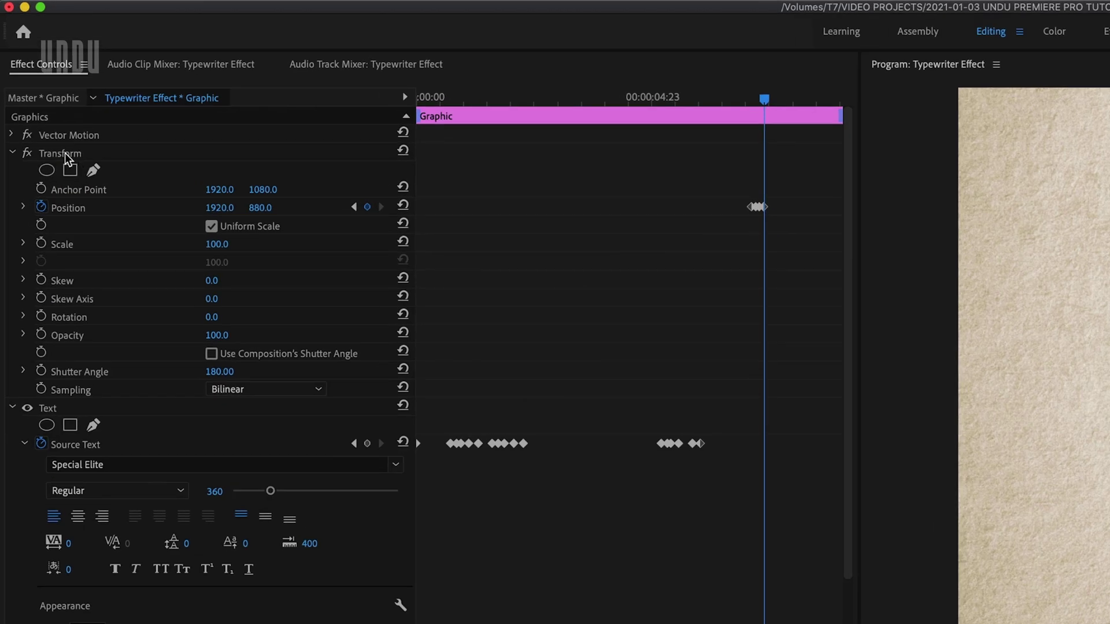
Copy the Graphic clip's keyframed Transform effect and paste it onto paper-texture.jpg
right_click(65, 153)
left_click(109, 254)
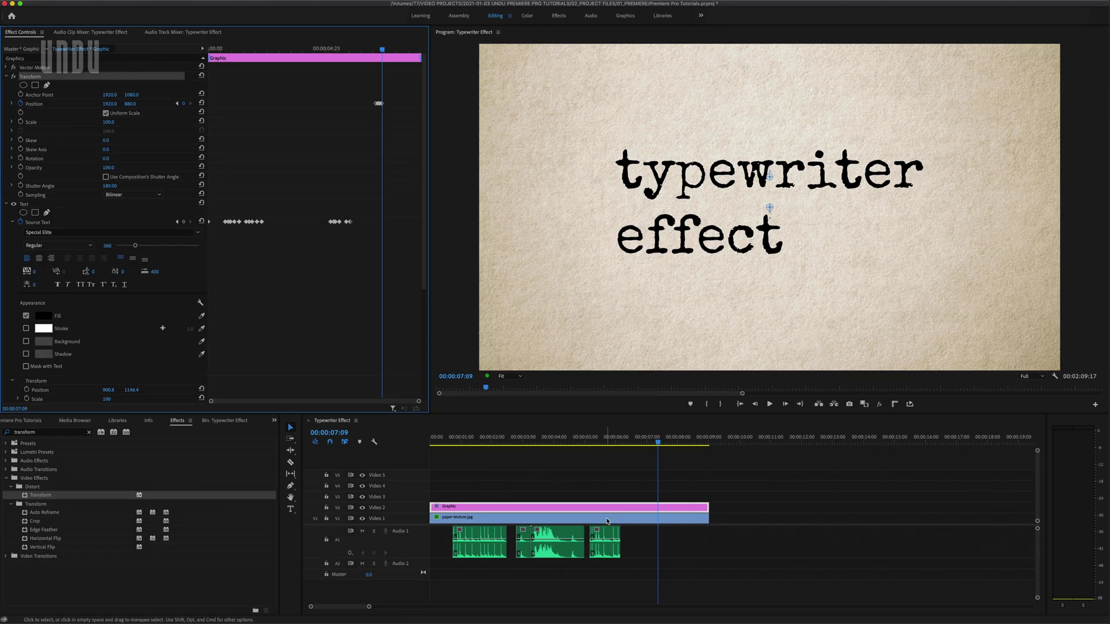
left_click(608, 522)
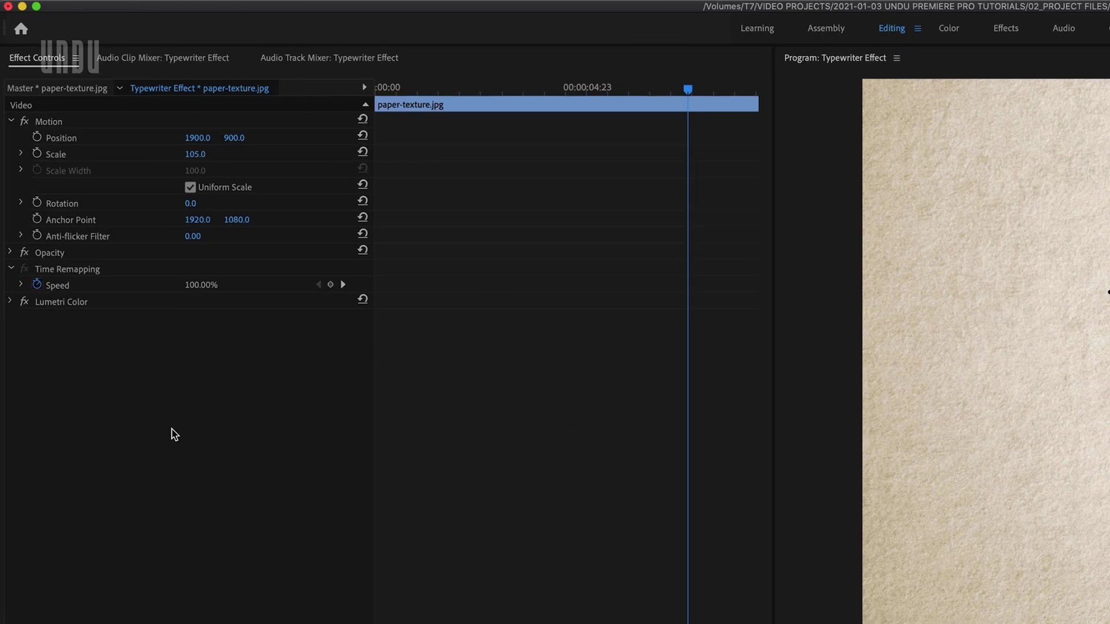
right_click(96, 241)
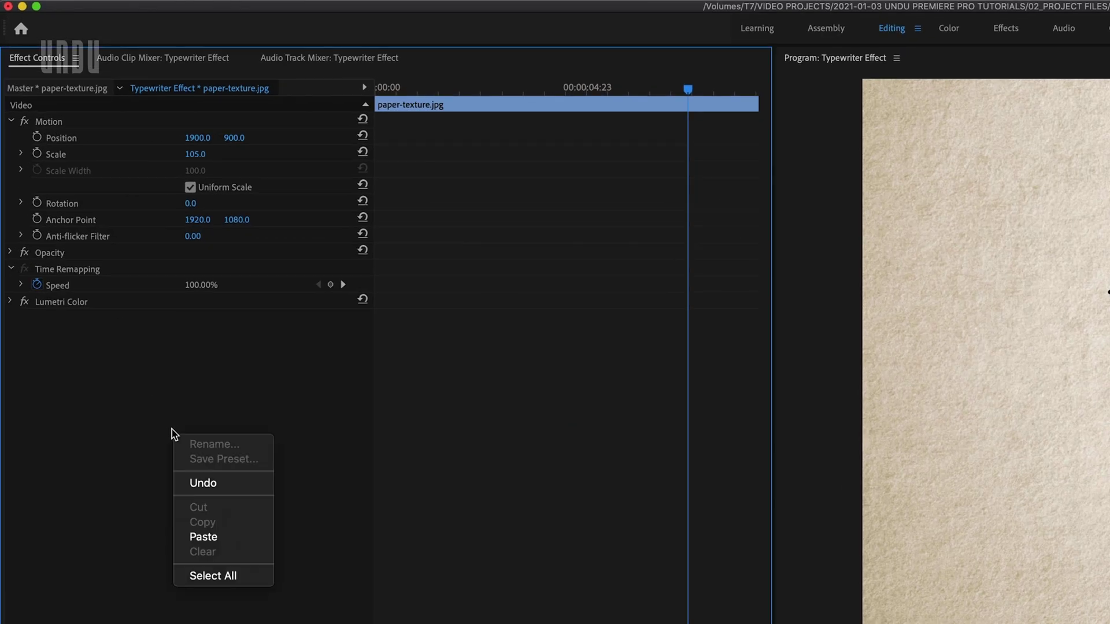
left_click(219, 539)
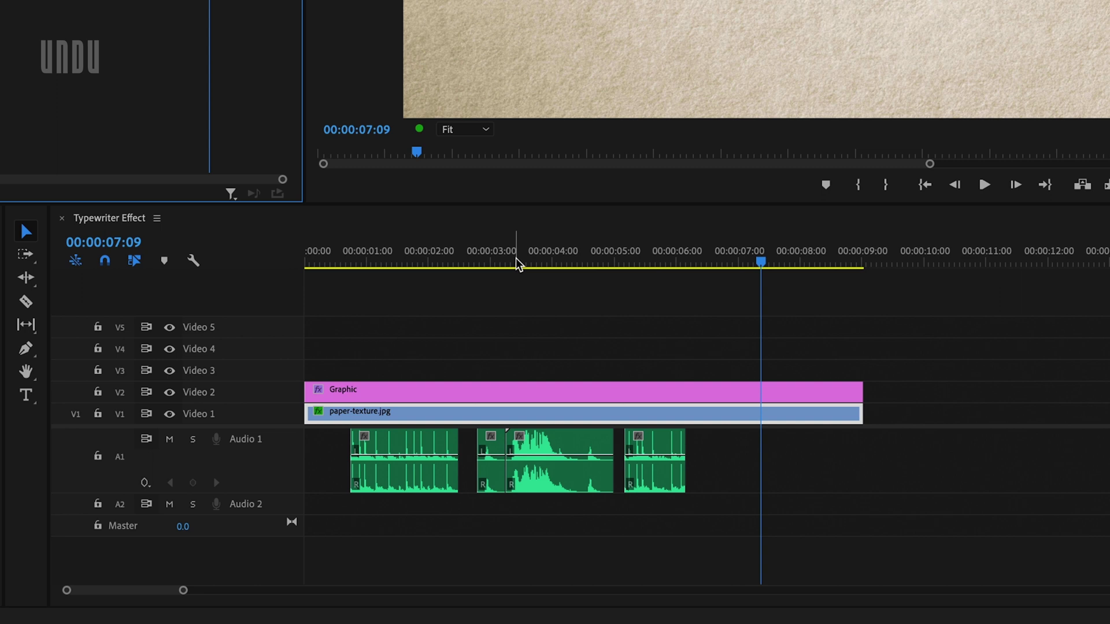
Move paper-texture.jpg's Position keyframes to start at 00:00:03:14
left_click(529, 261)
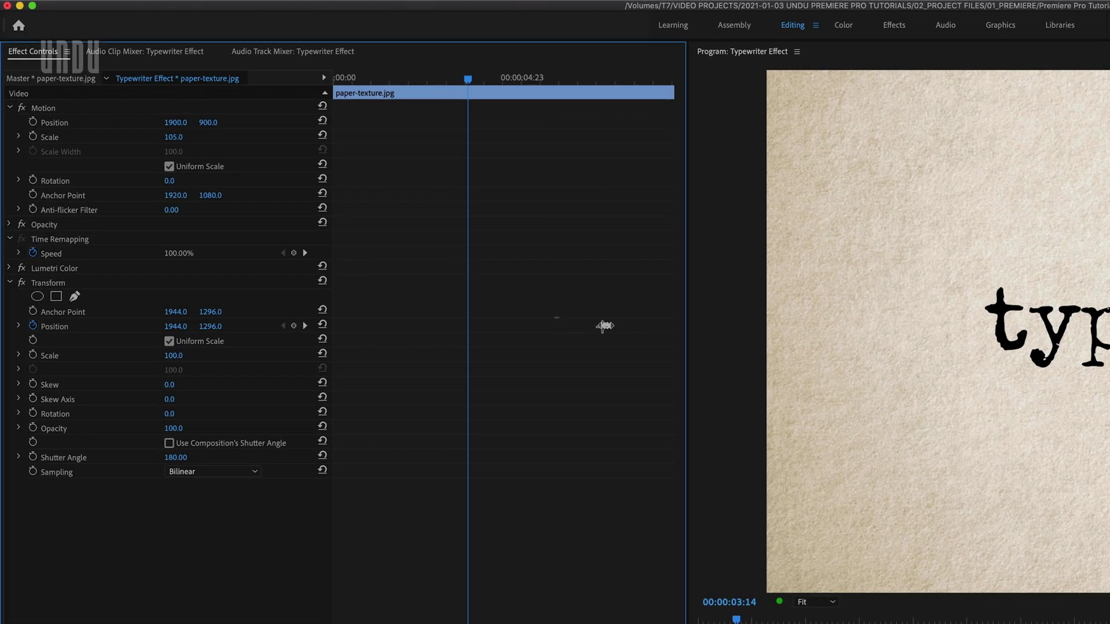
left_click(604, 326)
left_click_drag(604, 326, 470, 326)
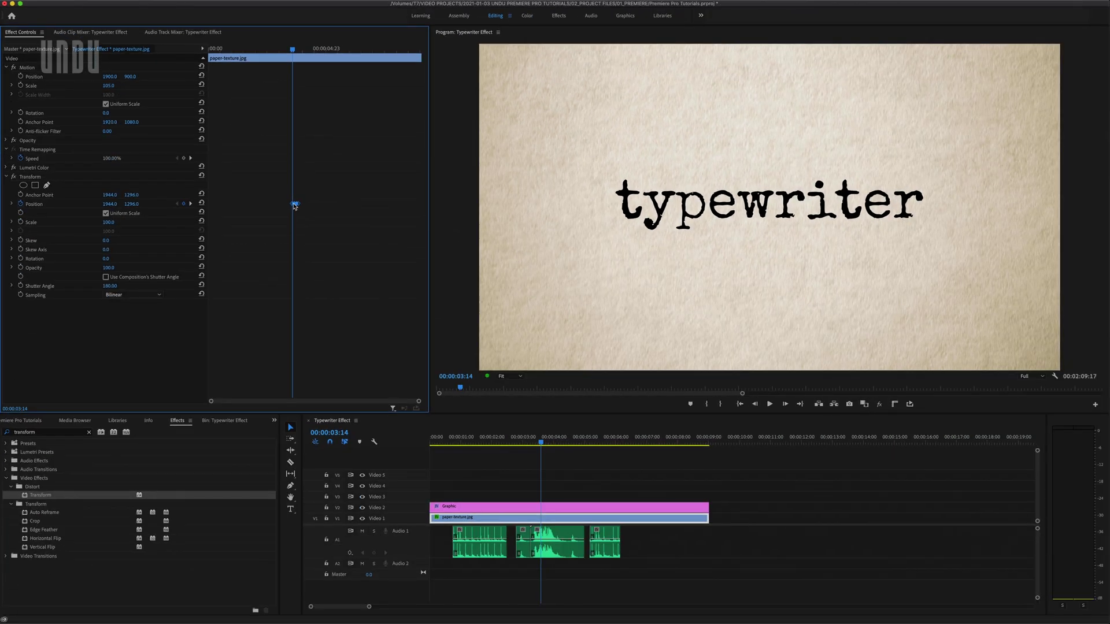
Move the Graphic clip's Position keyframes to 00:00:03:14, then return to 00:00:00:00
left_click(604, 507)
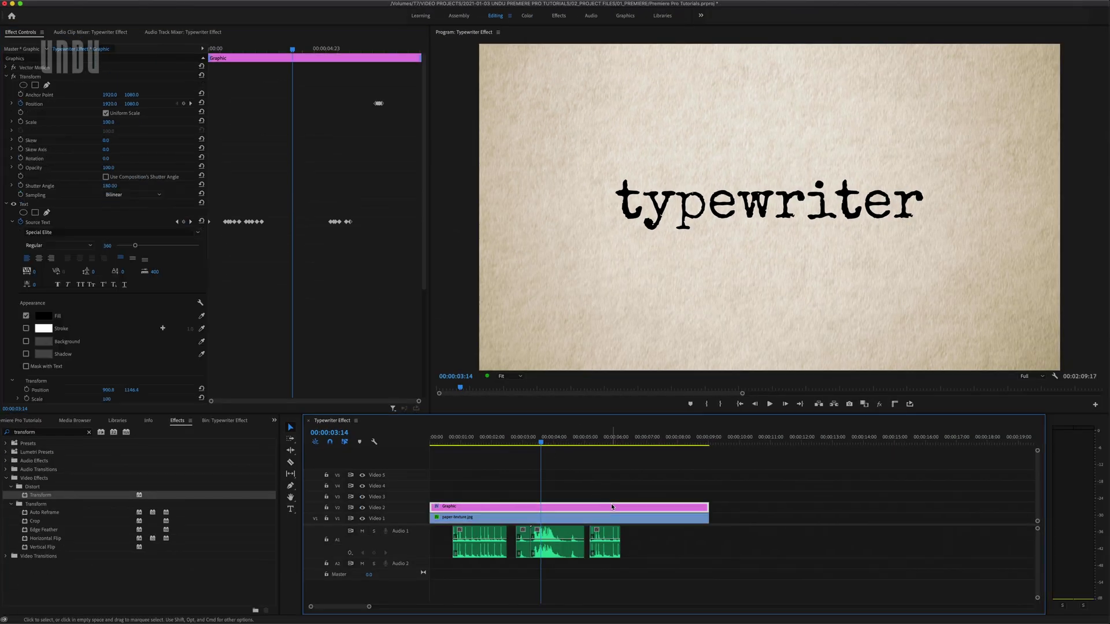
left_click(379, 103)
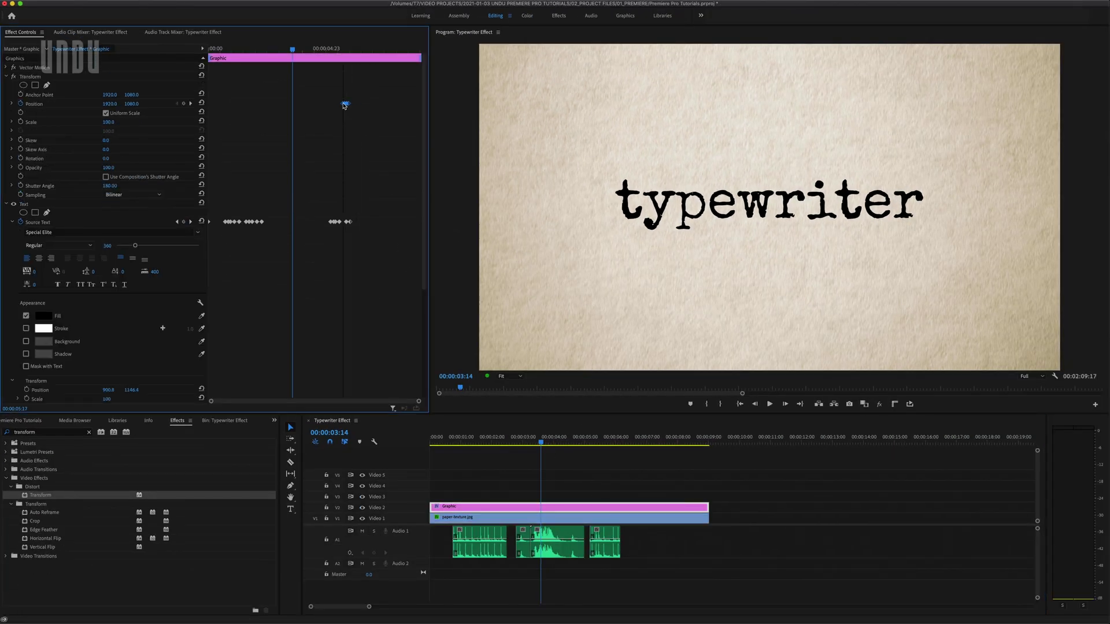
left_click_drag(379, 103, 294, 104)
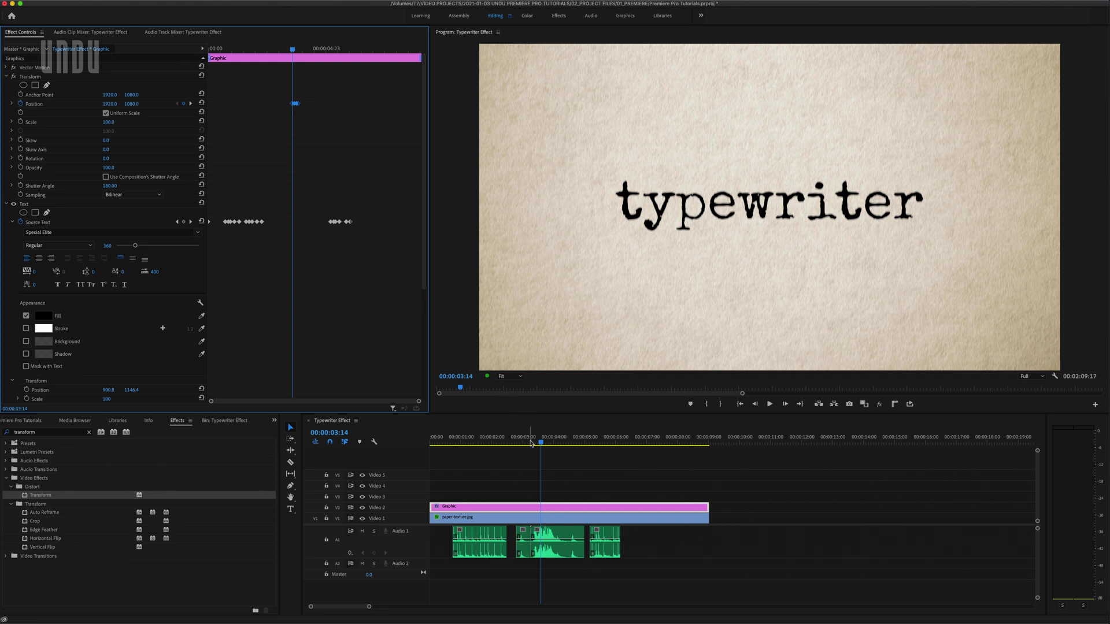
left_click_drag(540, 442, 431, 443)
left_click(487, 452)
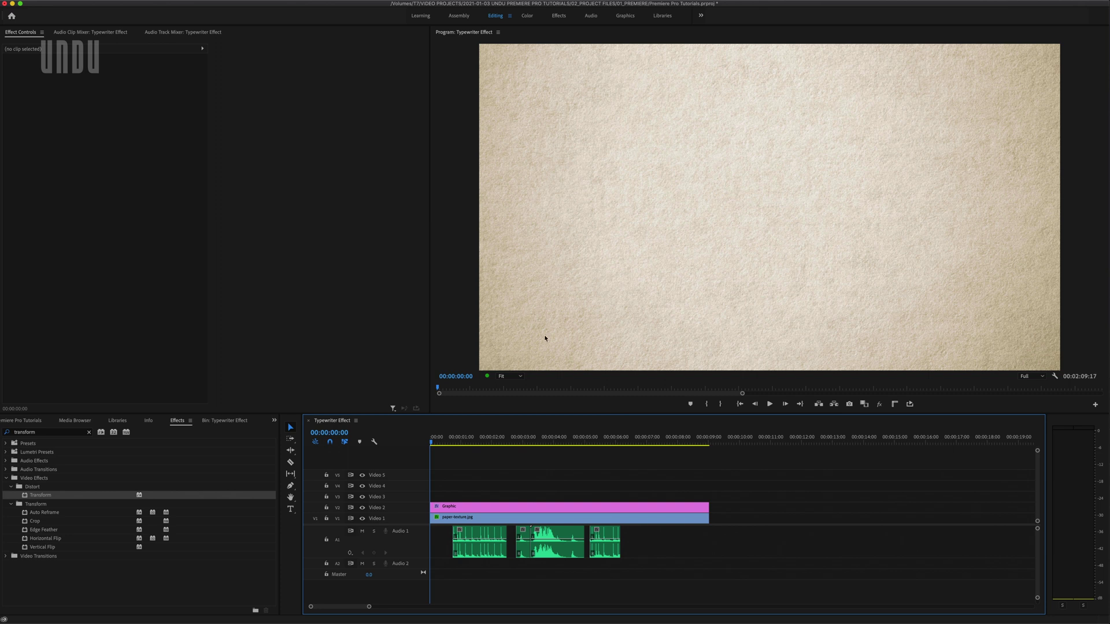
Create a 3840×2160 Adjustment Layer, place it on V3, and stretch it to the Graphic clip's length
left_click(220, 421)
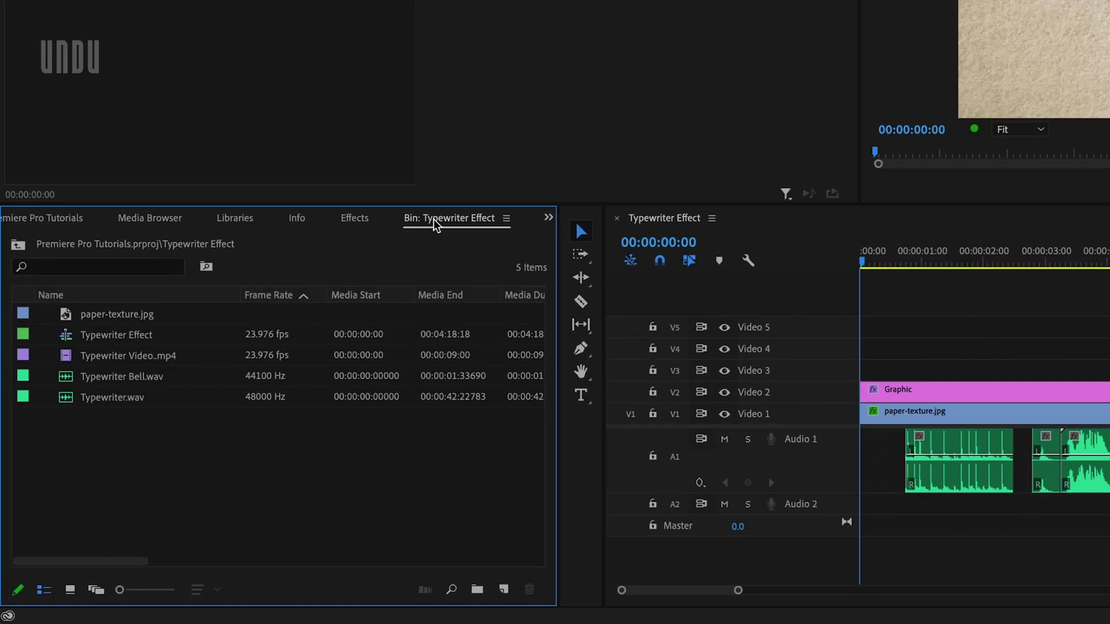
left_click(503, 588)
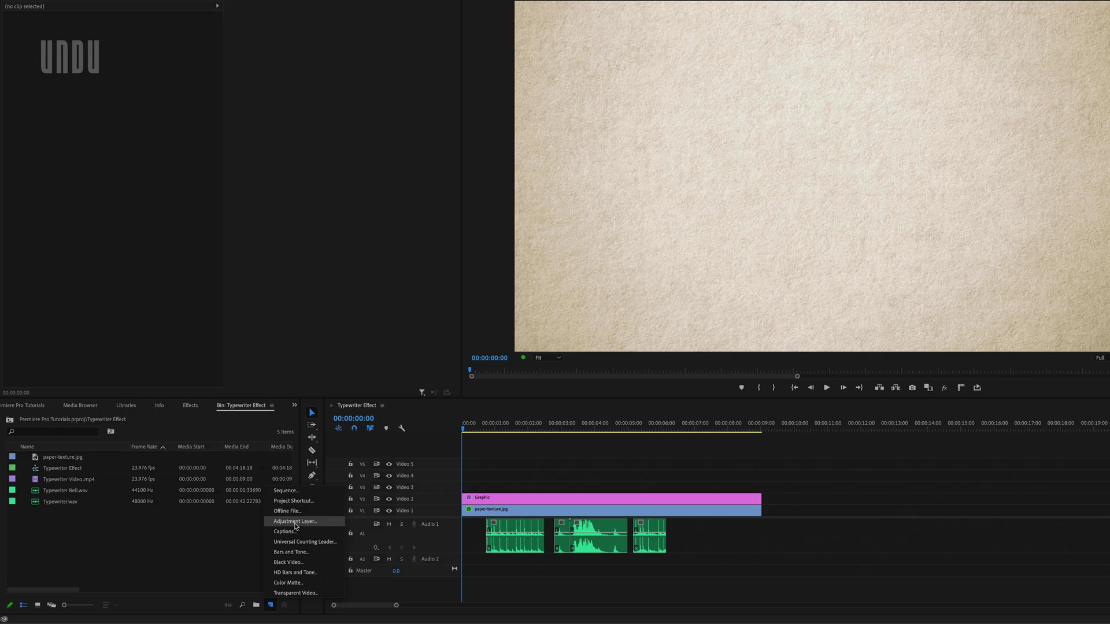
left_click(549, 435)
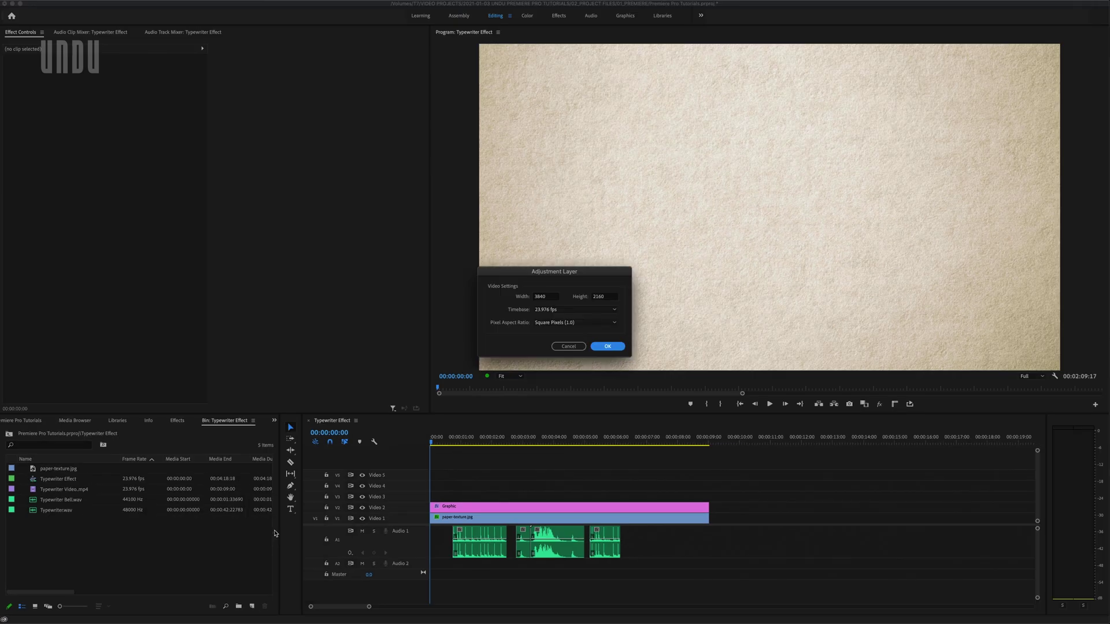
left_click(607, 346)
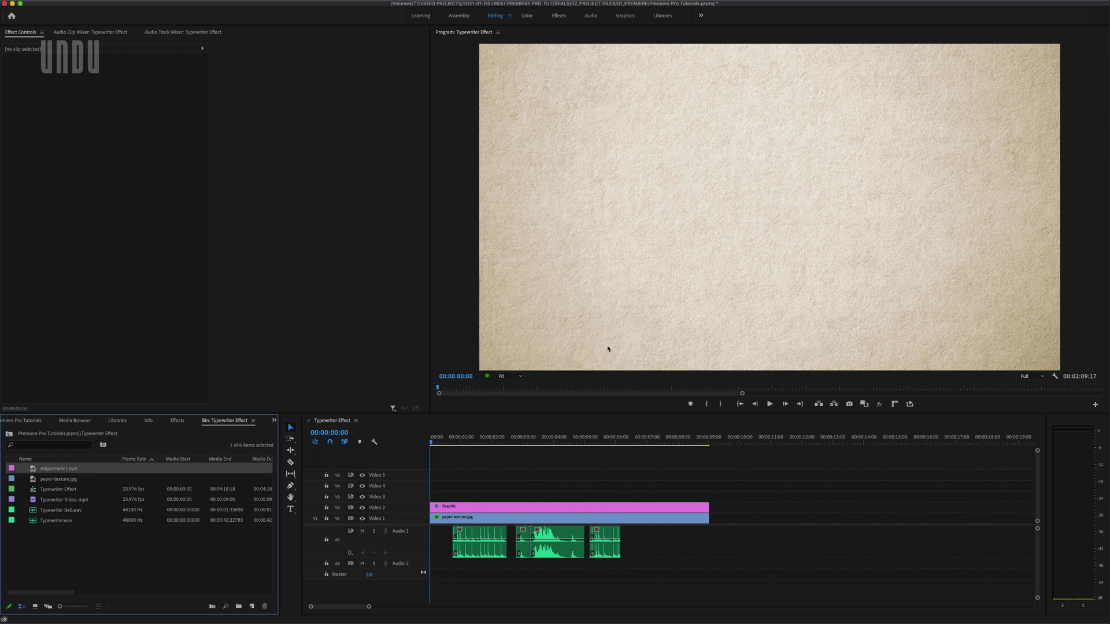
left_click_drag(84, 469, 415, 497)
left_click_drag(489, 495, 709, 495)
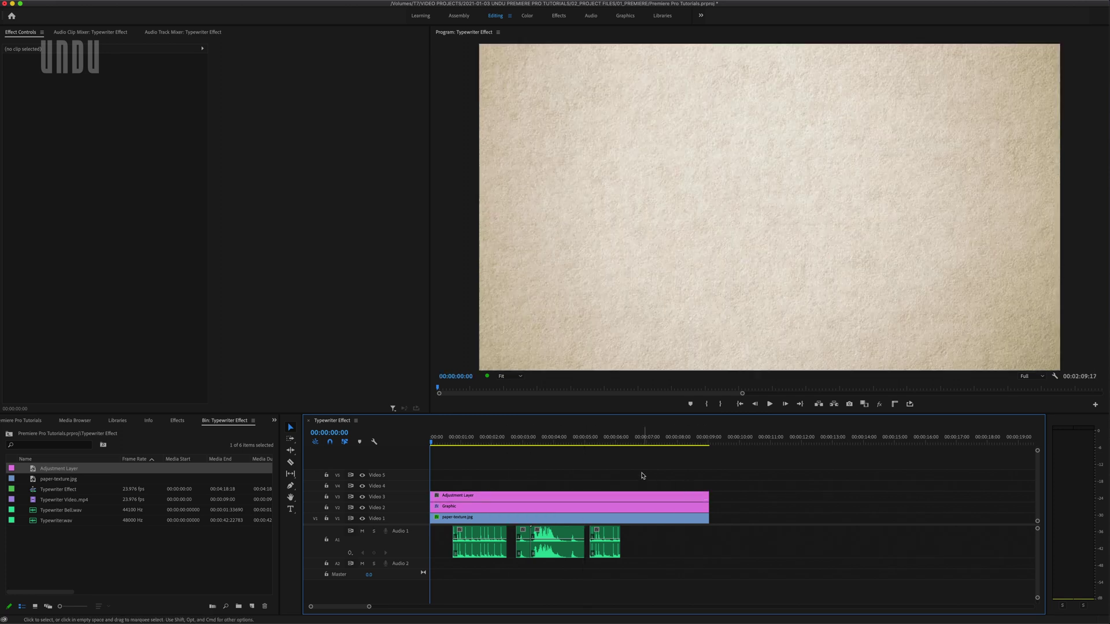
Add a Lumetri vignette to the adjustment layer: Amount -2.0, Midpoint 38.2, Feather 100
left_click(631, 495)
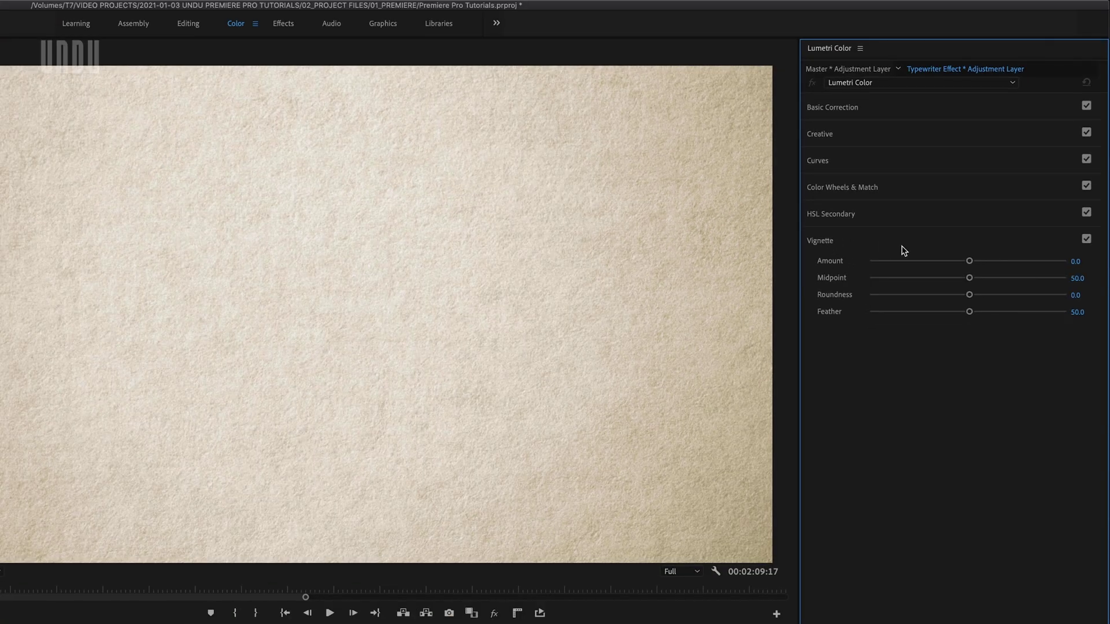
mouse_move(922, 254)
left_mouse_down()
mouse_move(911, 255)
mouse_move(946, 261)
mouse_move(903, 261)
left_mouse_up()
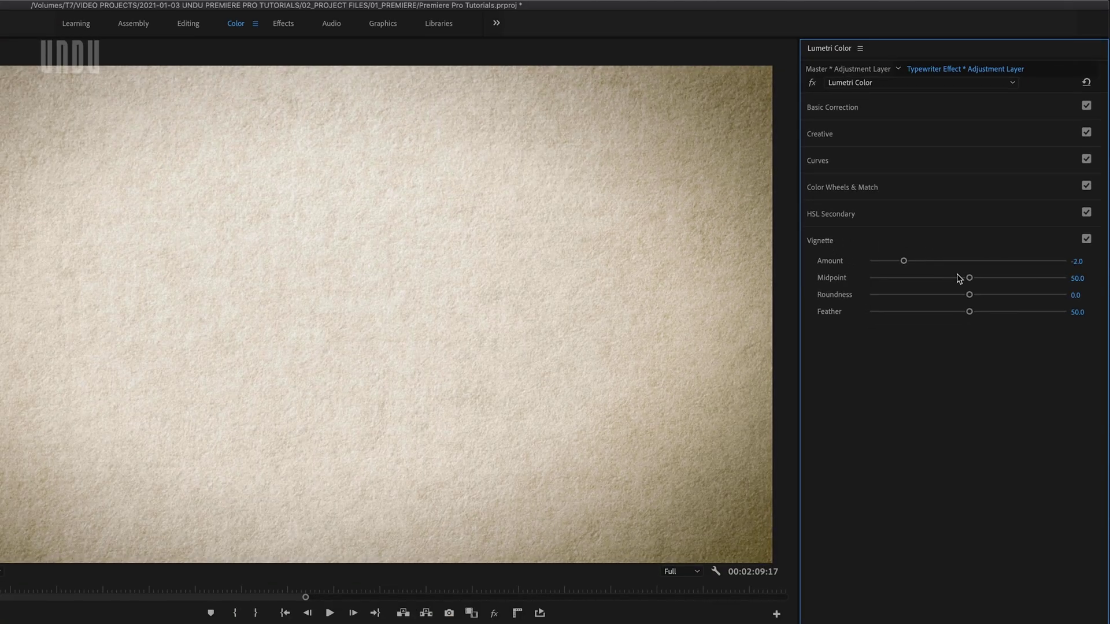
left_click_drag(967, 279, 1068, 313)
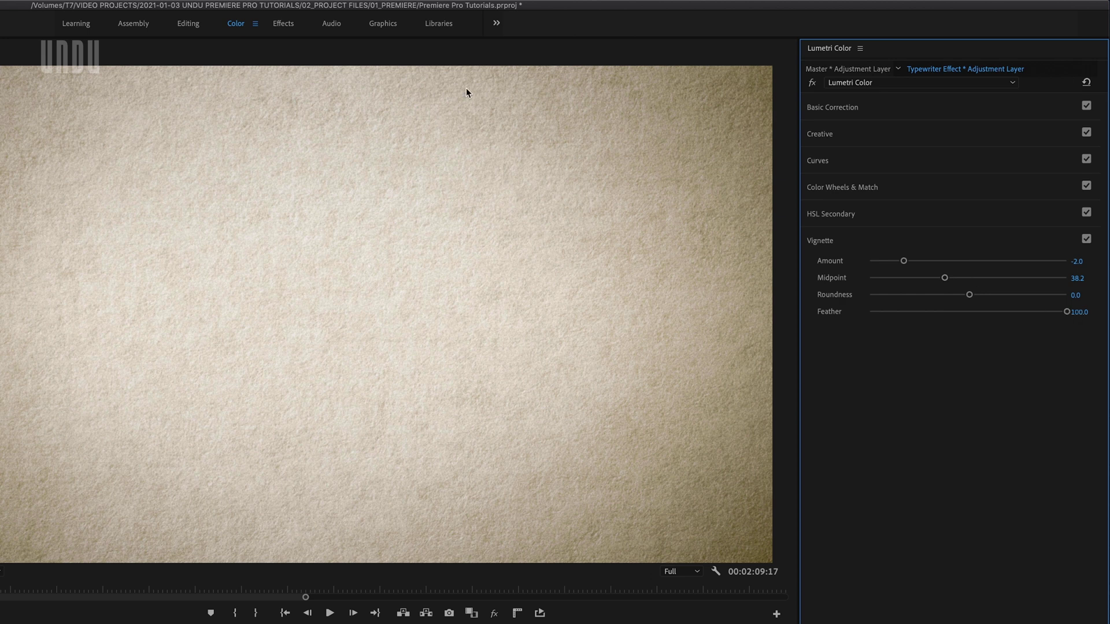
left_click(186, 26)
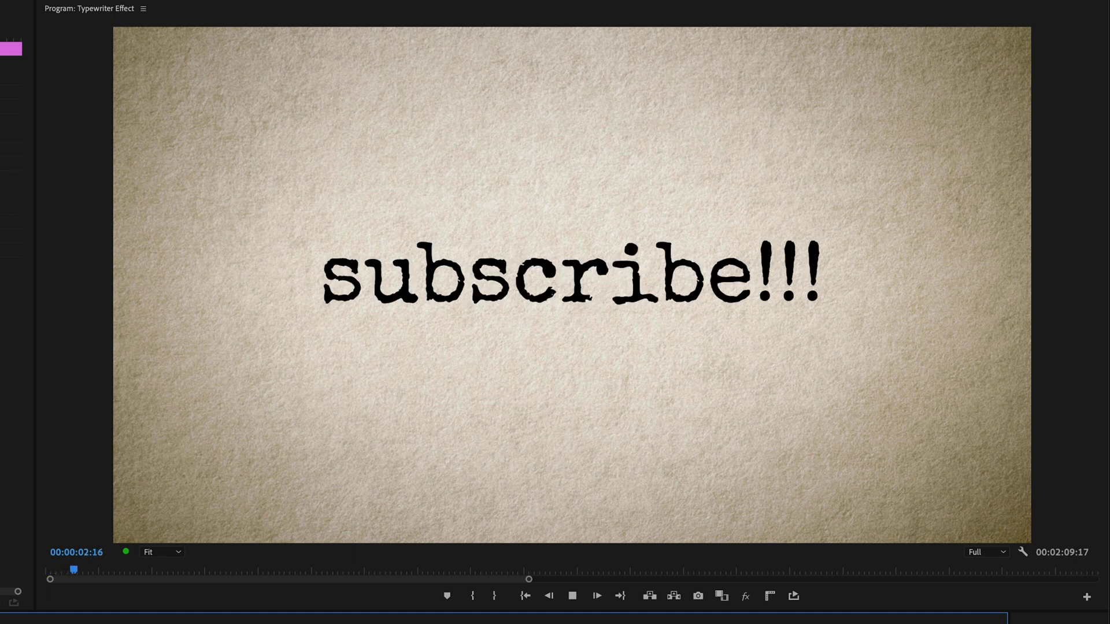
key("j")
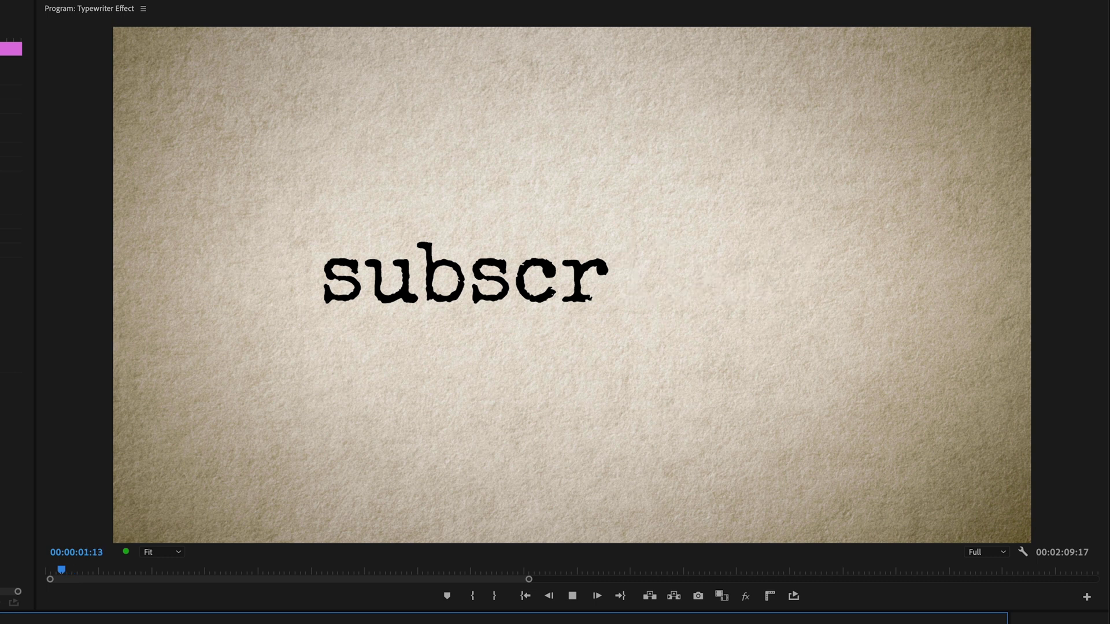
key("l")
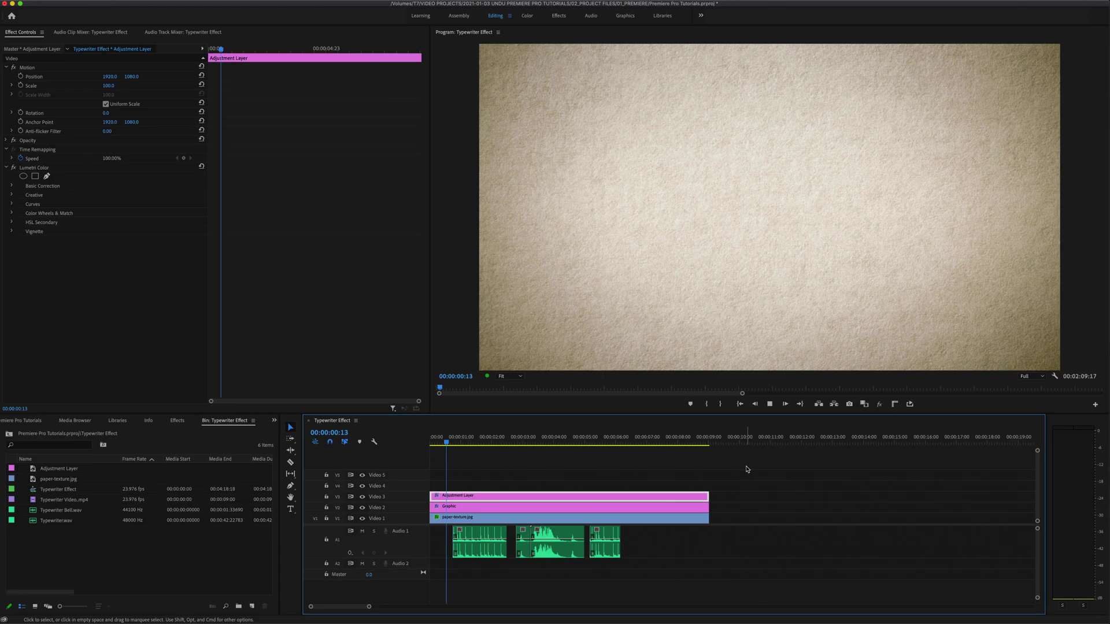